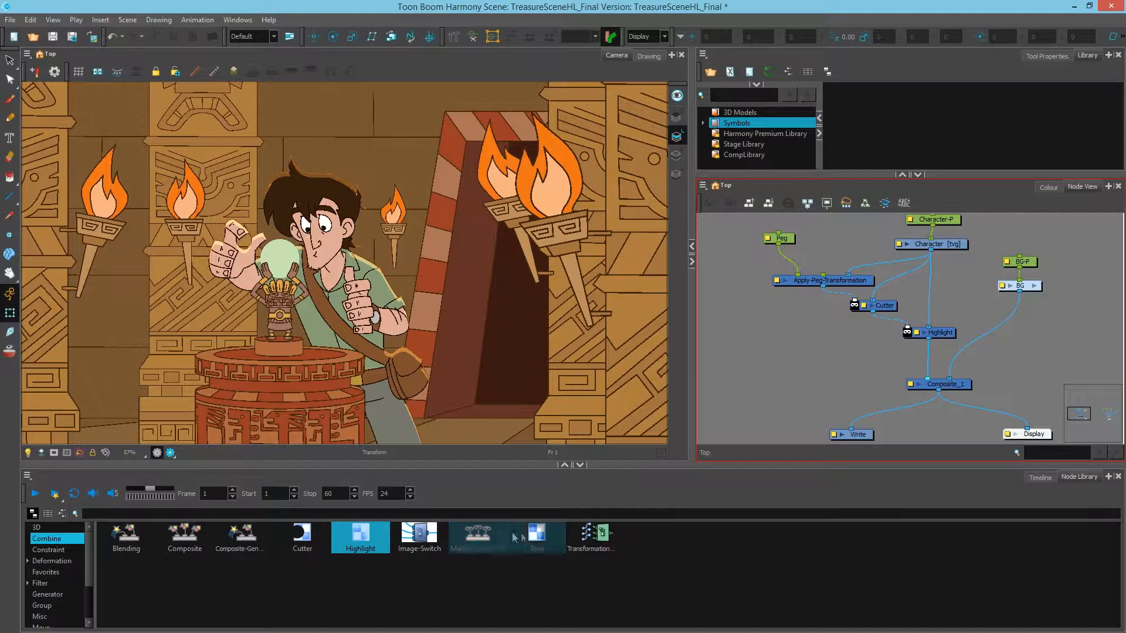
- Add a Tone node from the Combine category and insert it on the connection between the Highlight and Composite_1 nodes
left_click_drag(537, 549, 1025, 413)
left_click_drag(929, 320, 929, 377)
left_click(857, 322)
left_click_drag(814, 276, 839, 351)
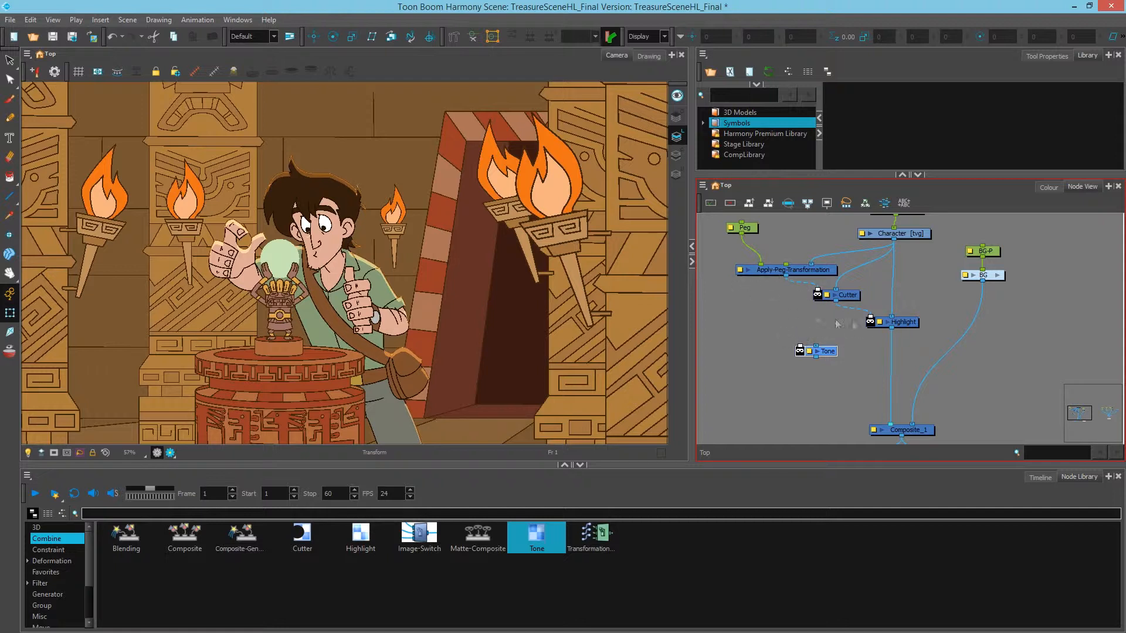
left_click_drag(827, 353, 899, 375)
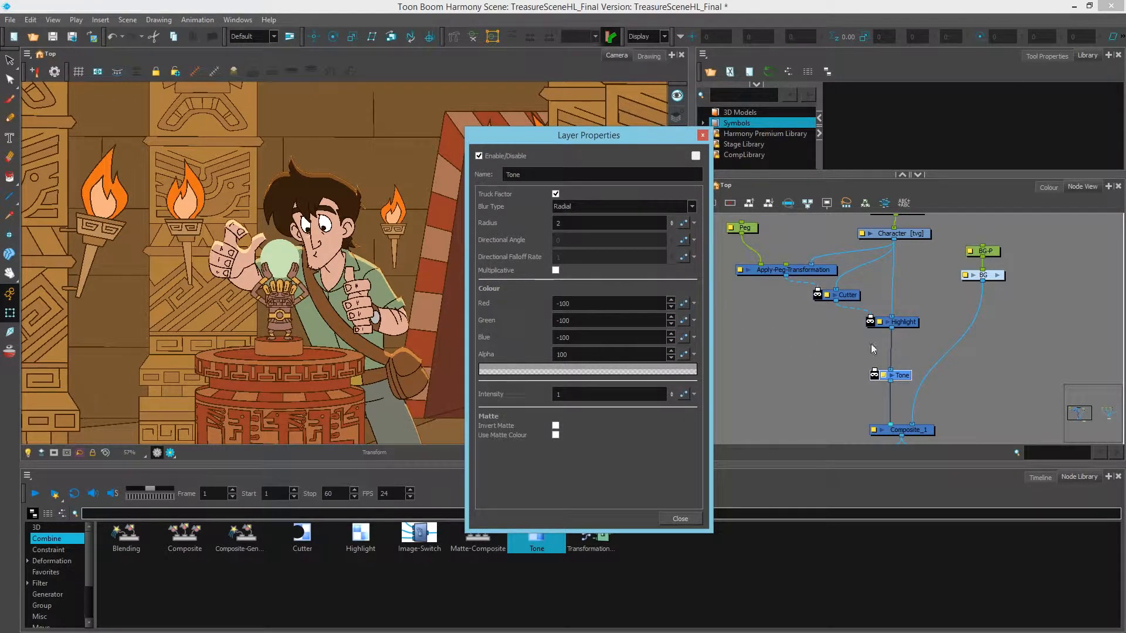
- Compare the Tone node's layer properties with those of the Highlight node, including the Multiplicative option
left_click_drag(610, 150, 682, 91)
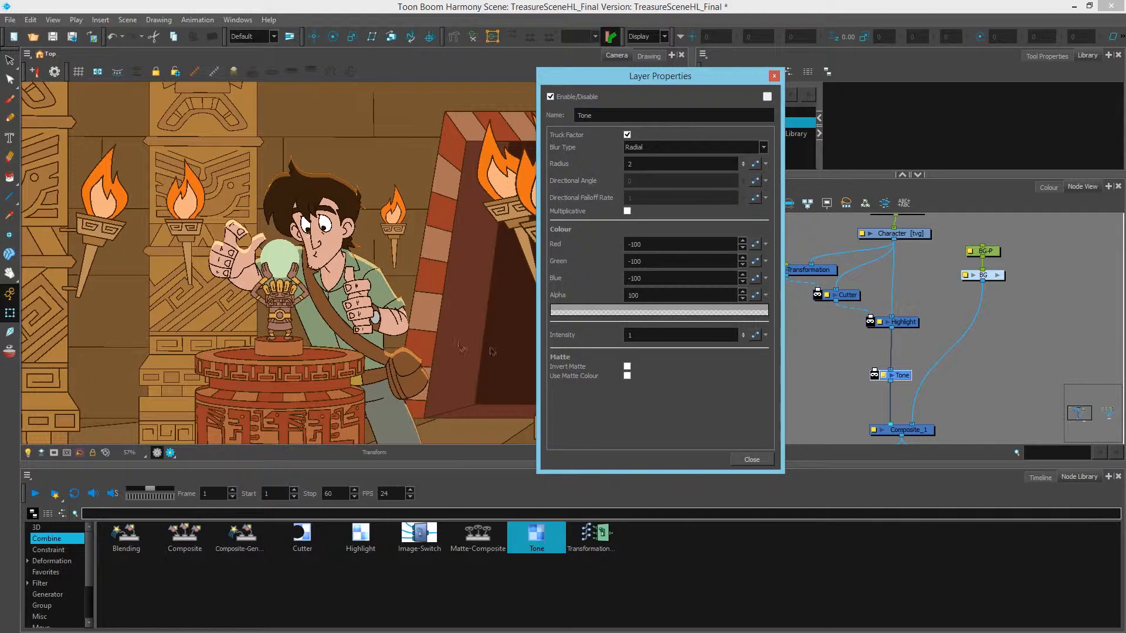
left_click(880, 324)
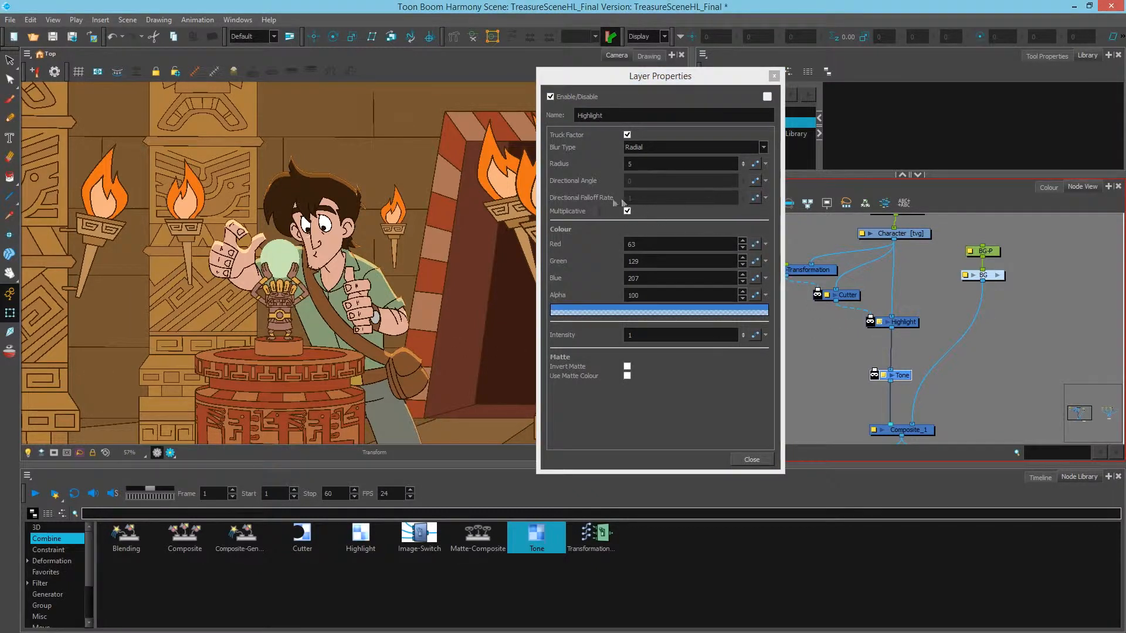
key("shift+b")
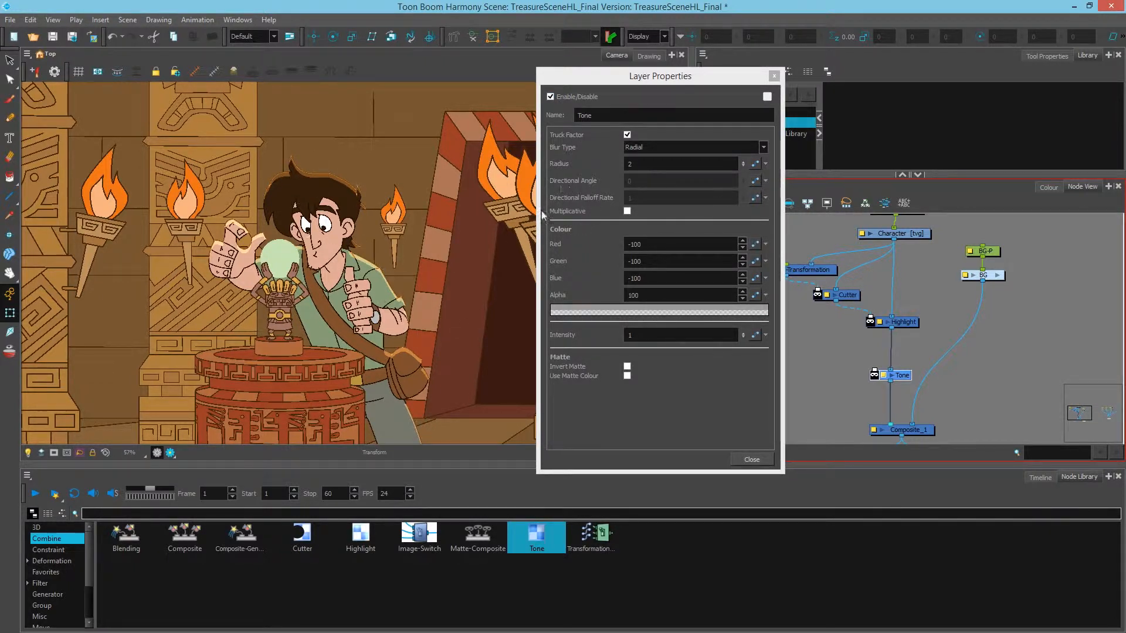
left_click(627, 212)
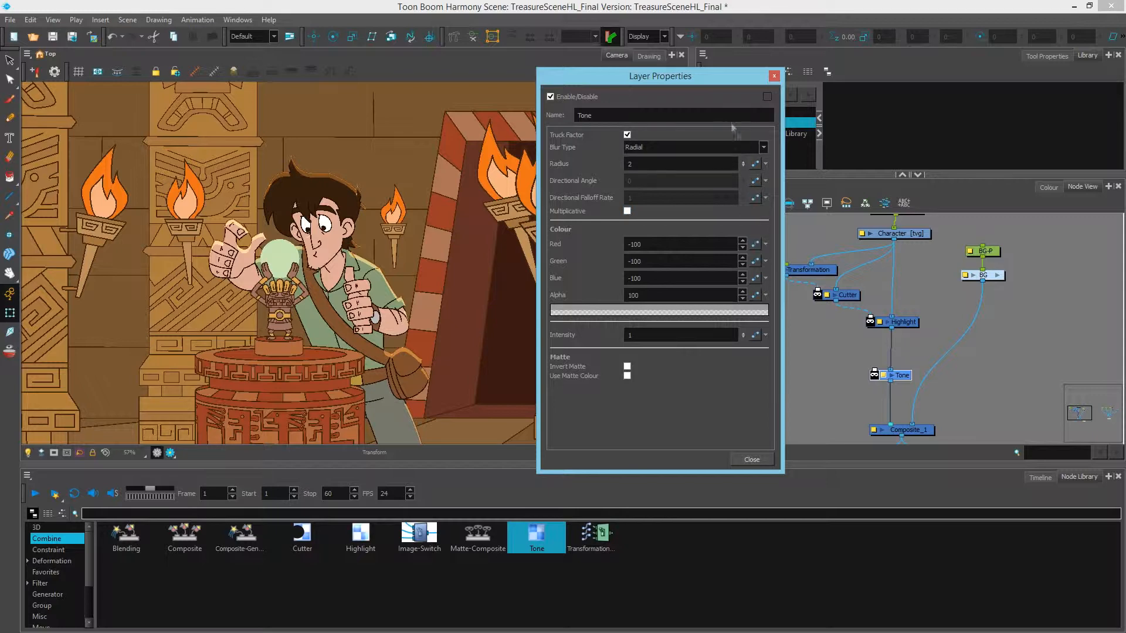
left_click(774, 75)
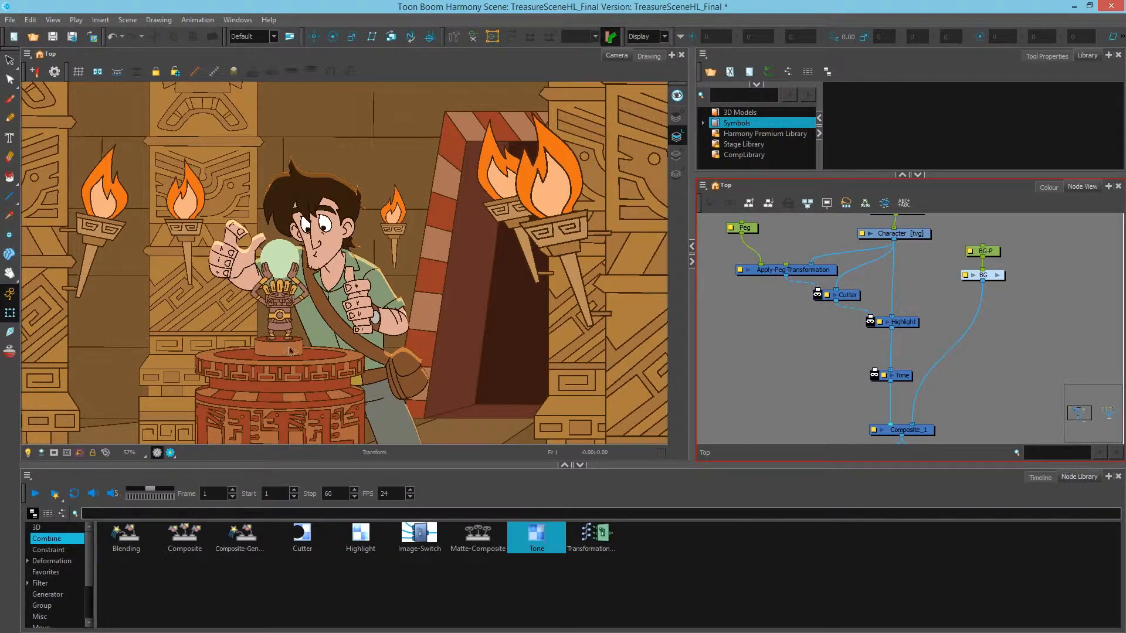
- Add a second Apply-Peg-Transformation node and connect the Character drawing through it to the Tone node's matte port
scroll(69, 576, "down", 2)
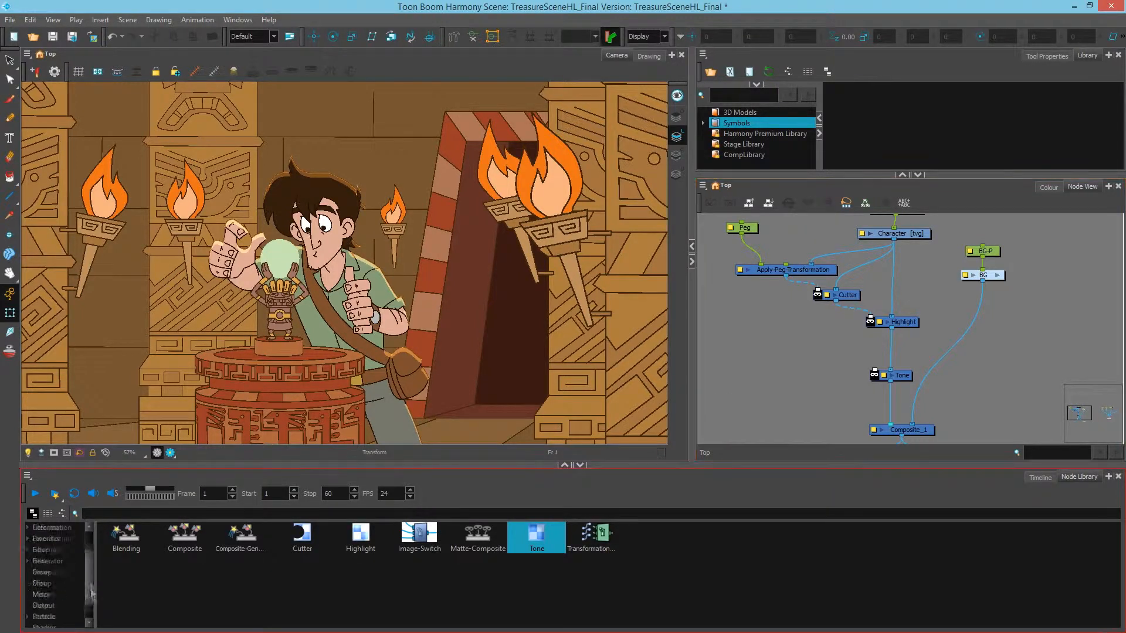
left_click(41, 572)
left_click(190, 544)
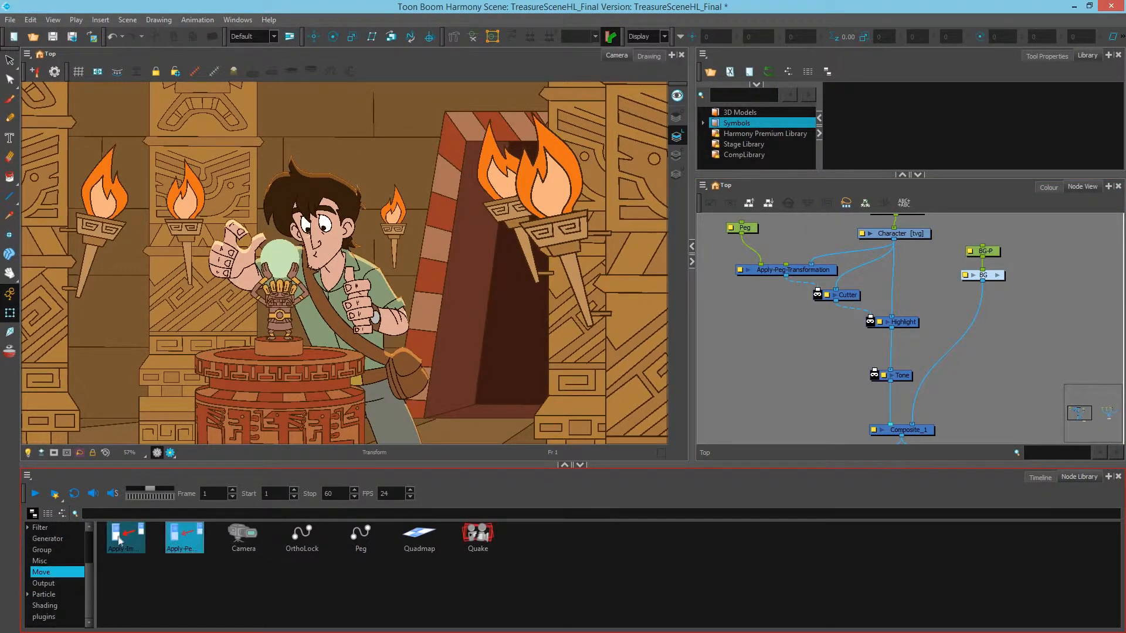
left_click_drag(164, 577, 784, 346)
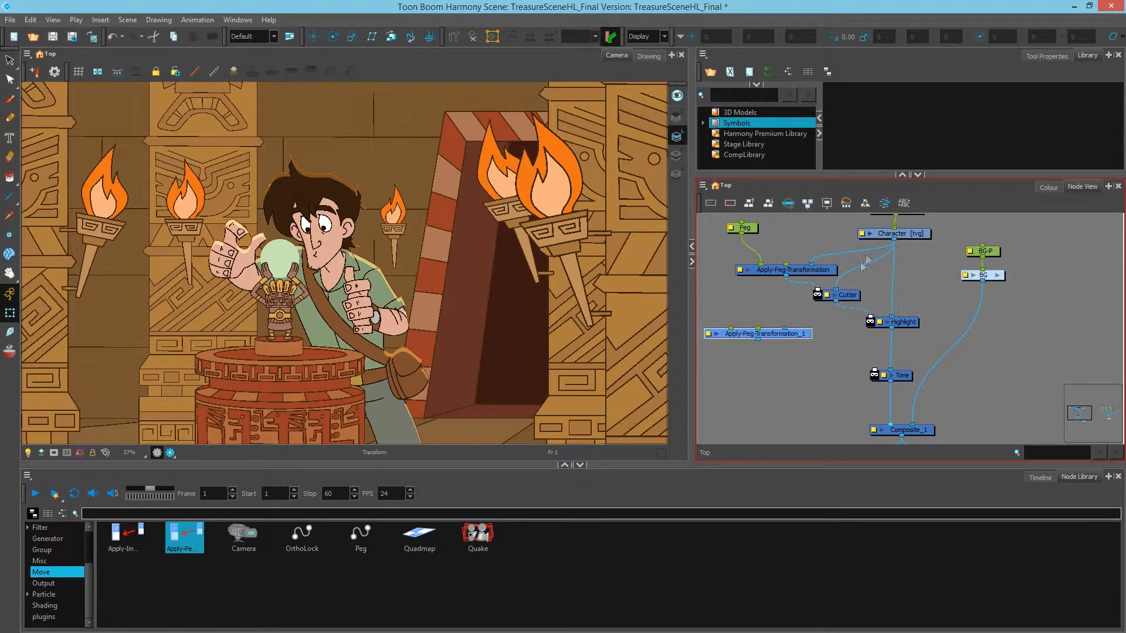
left_click(914, 234)
left_click_drag(899, 245, 876, 373)
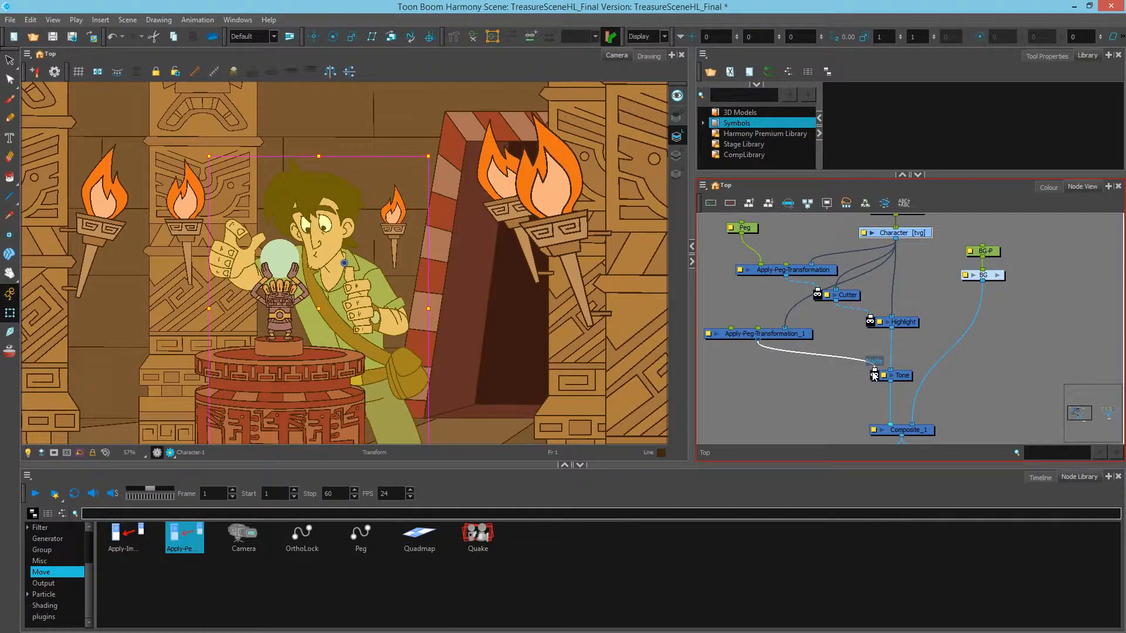
- Add a Peg node from the Move category and connect it to the peg input of the new Apply-Peg-Transformation node
left_click_drag(363, 548, 813, 359)
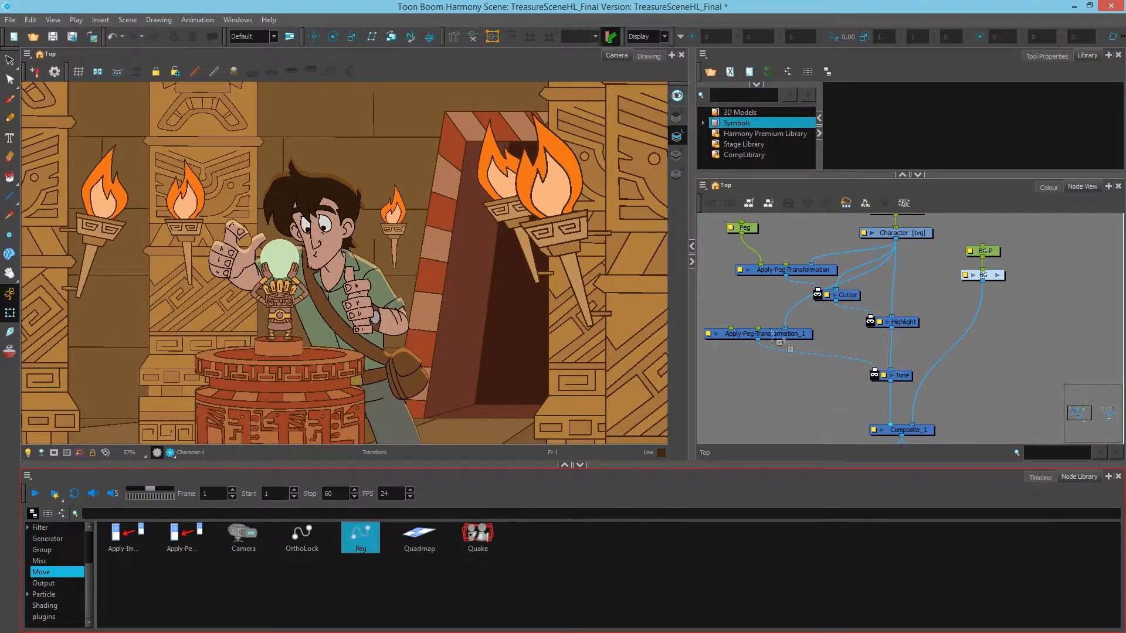
left_click_drag(729, 301, 734, 307)
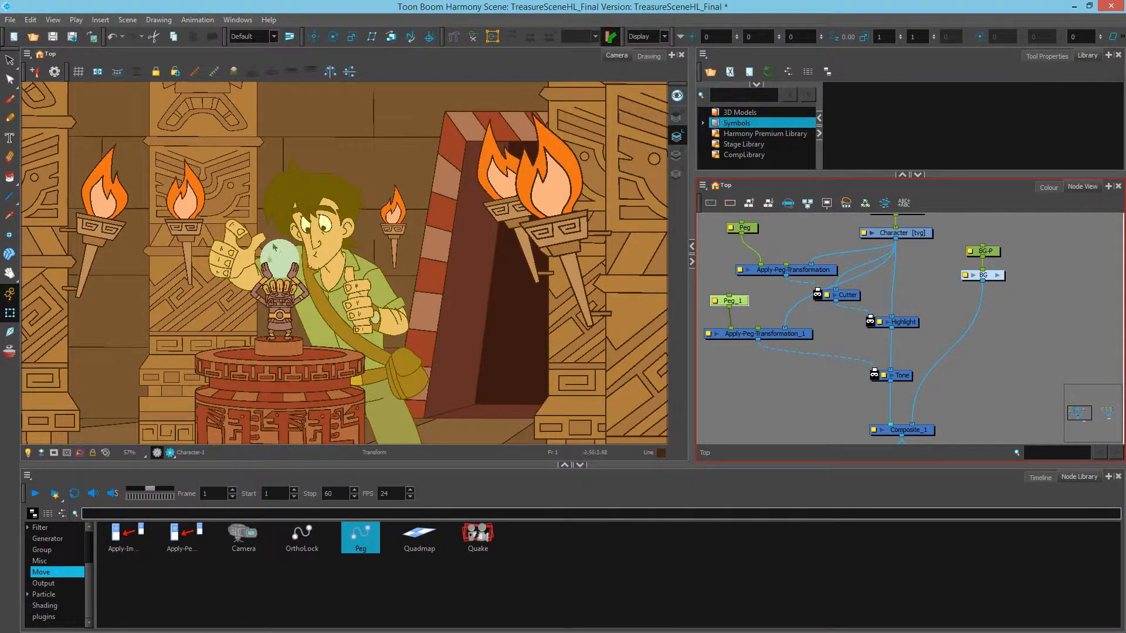
left_click(768, 390)
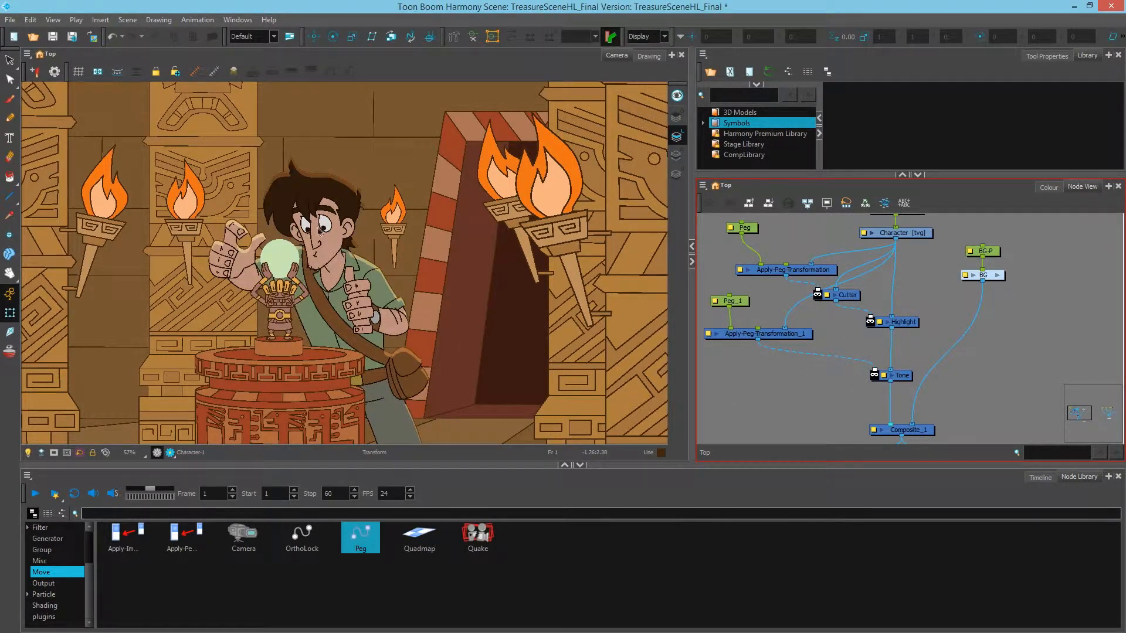
- Review the Tone node's matte options and invert its matte
double_click(884, 378)
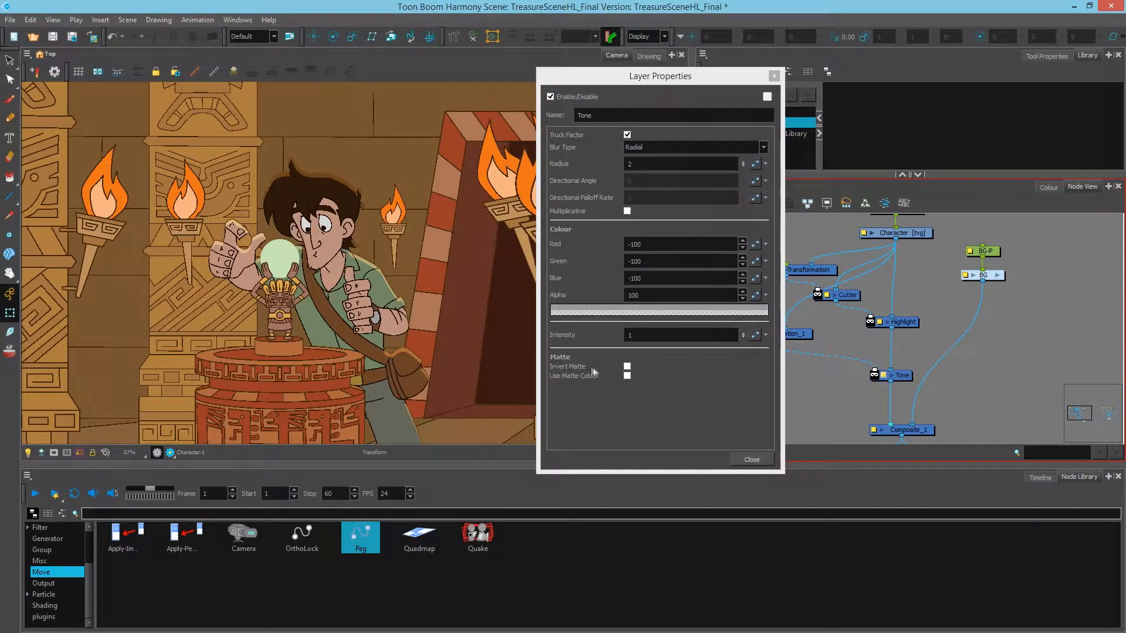
left_click(742, 460)
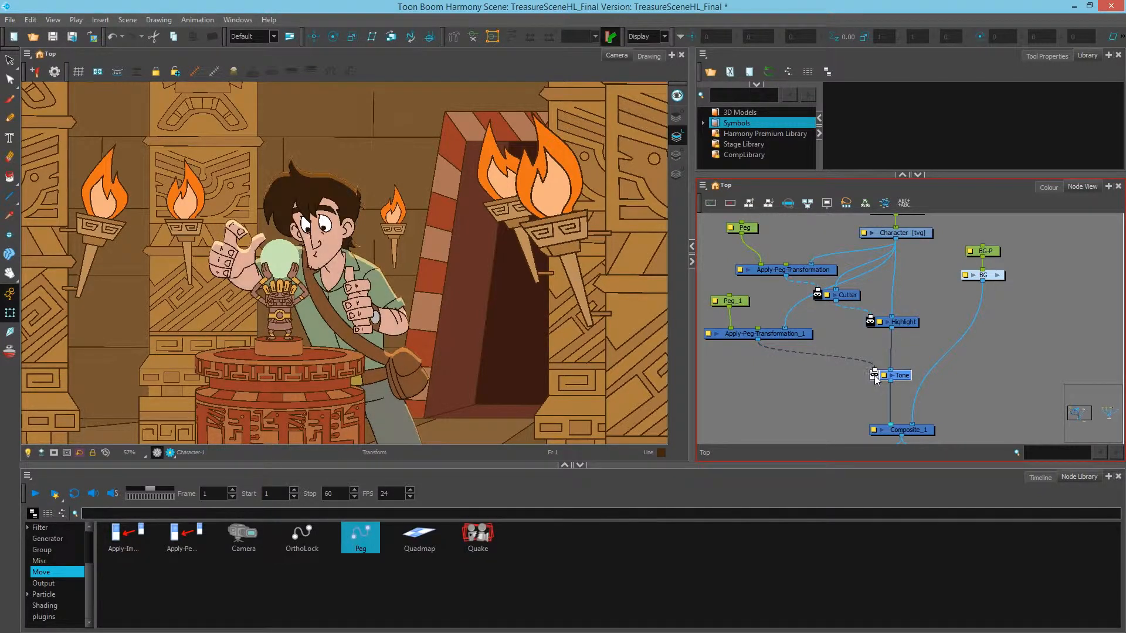
- Offset Peg_1 slightly up and to the right with the Translate tool, and show the scene in Render View
left_click(738, 301)
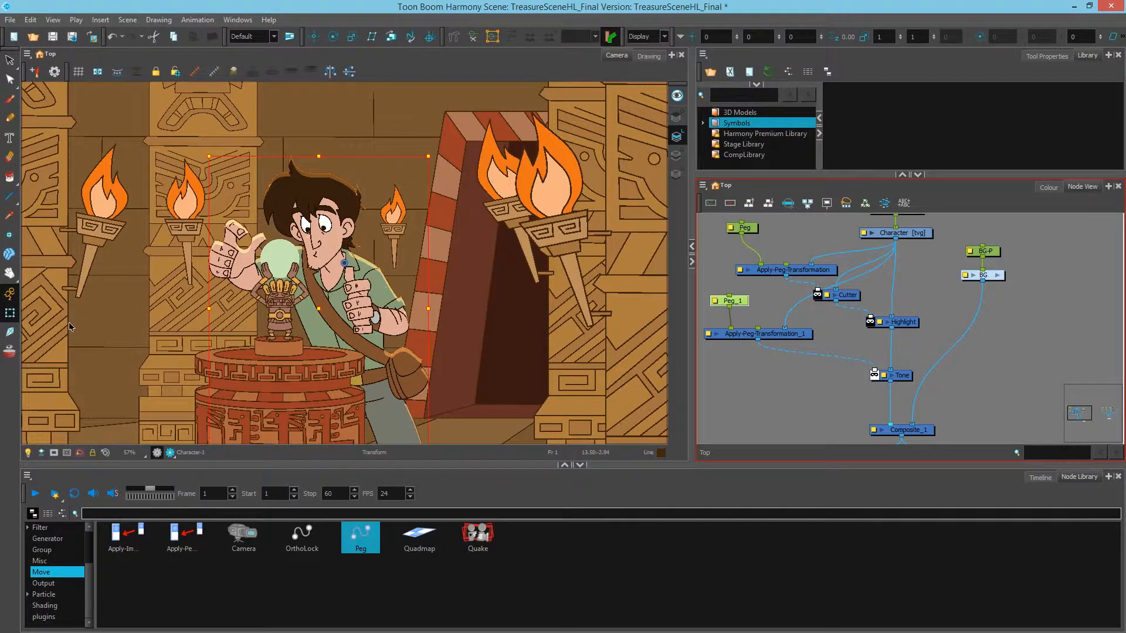
left_click(9, 312)
left_click(315, 37)
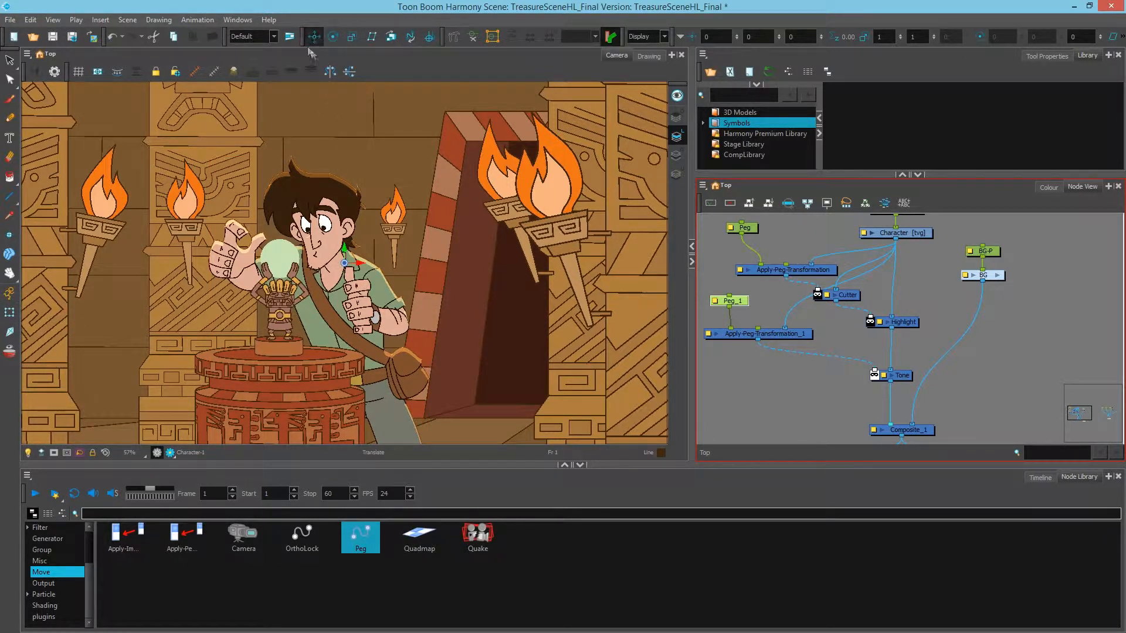
left_click(332, 307)
left_click_drag(332, 306, 336, 302)
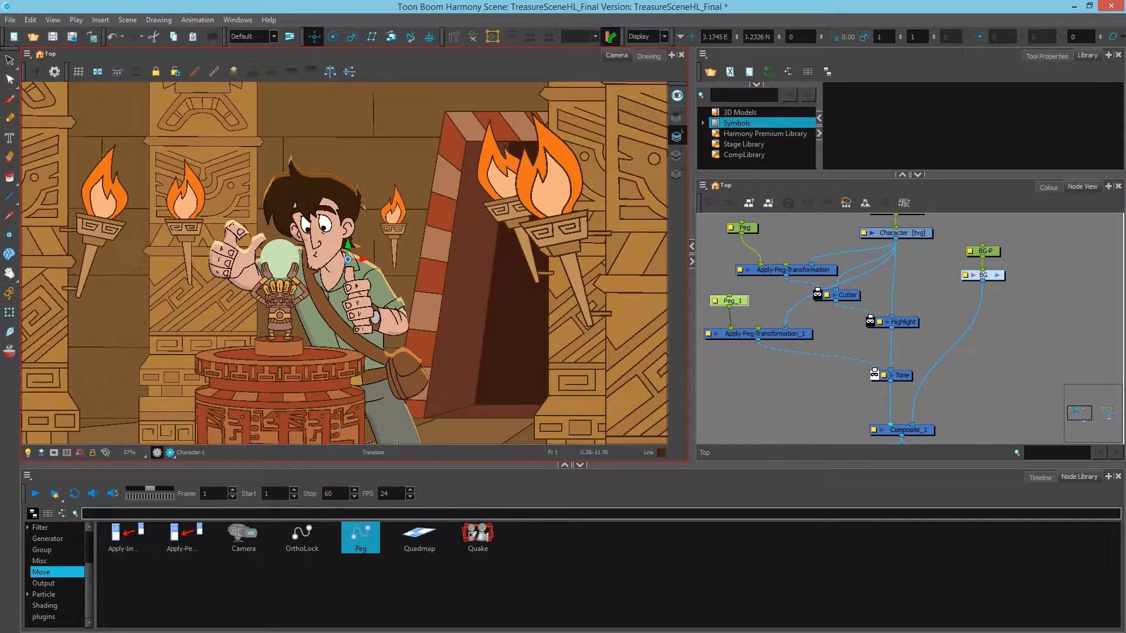
left_click(835, 399)
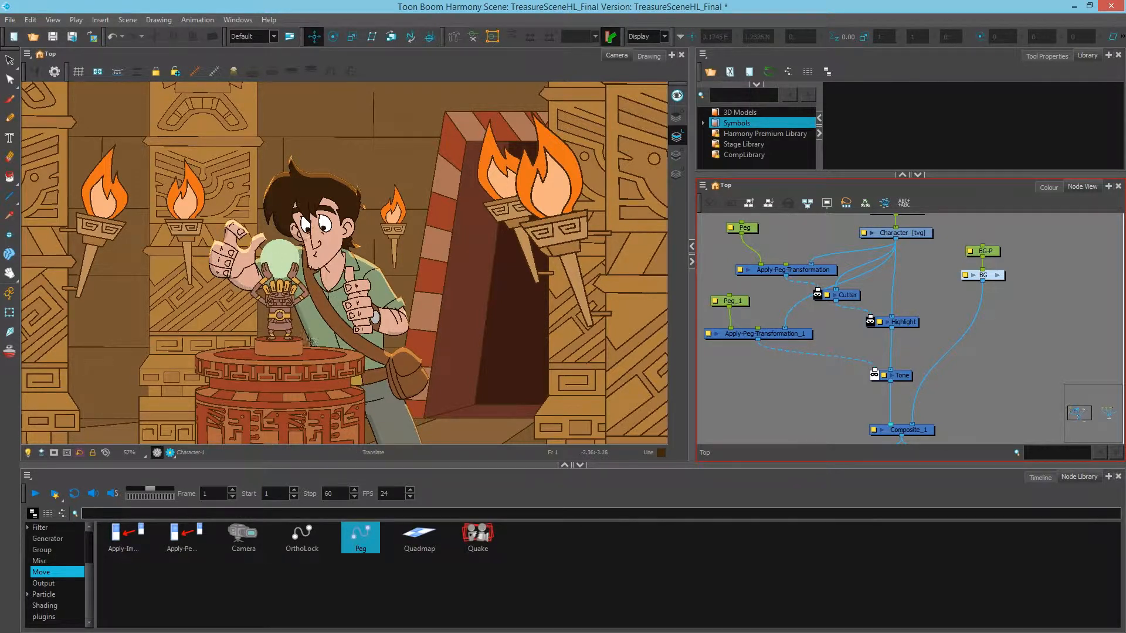
left_click(170, 453)
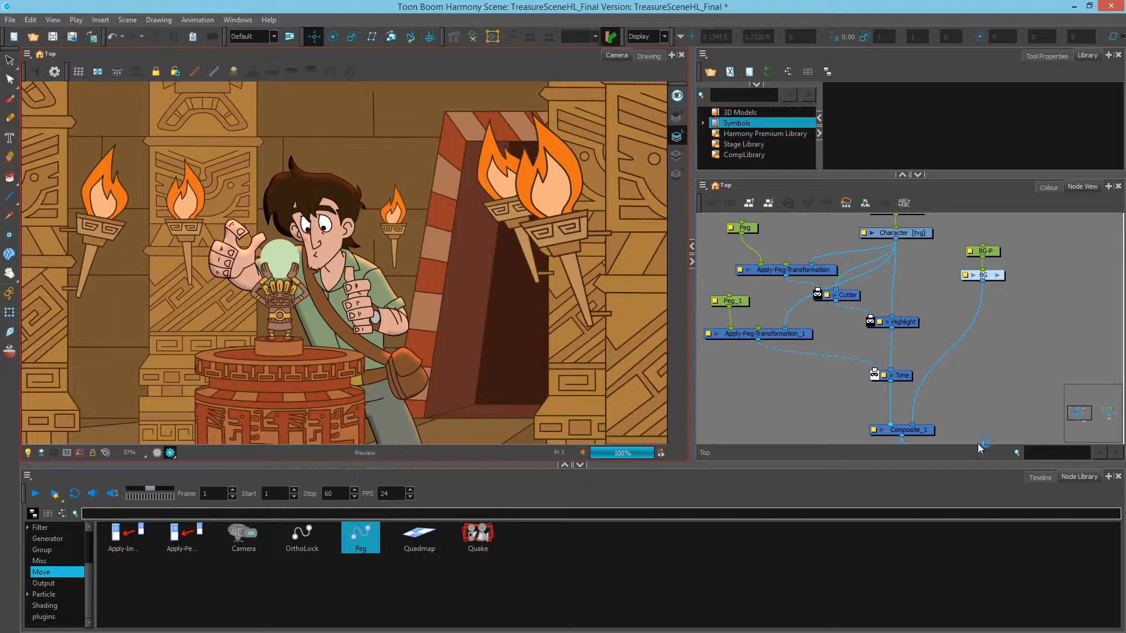
- Set the Tone node's blur radius to 5
double_click(884, 377)
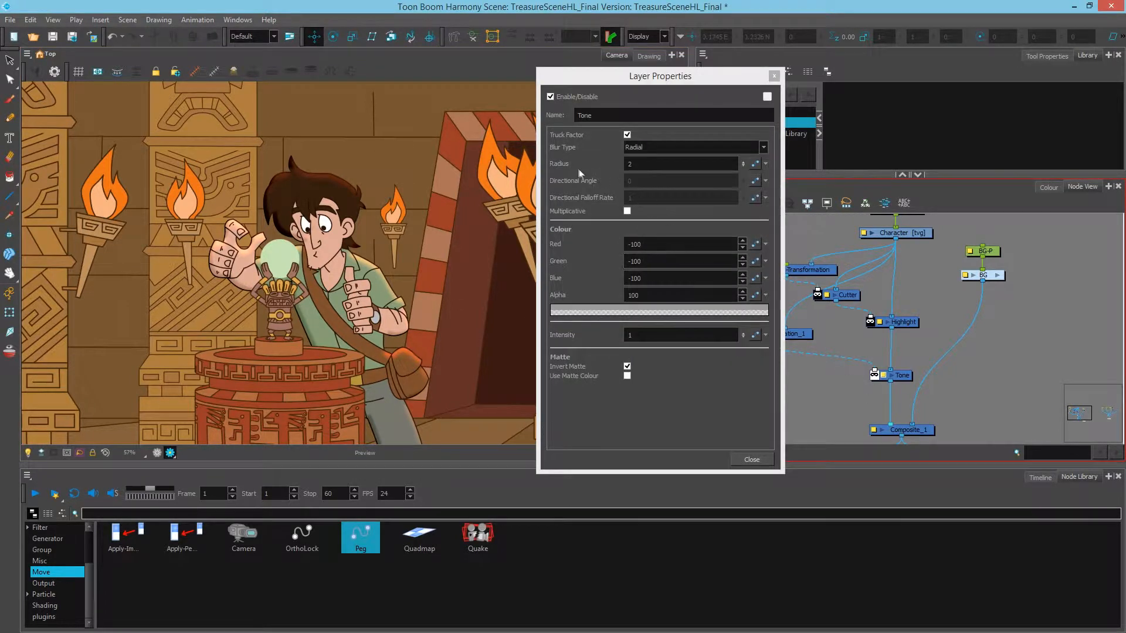
left_click(573, 165)
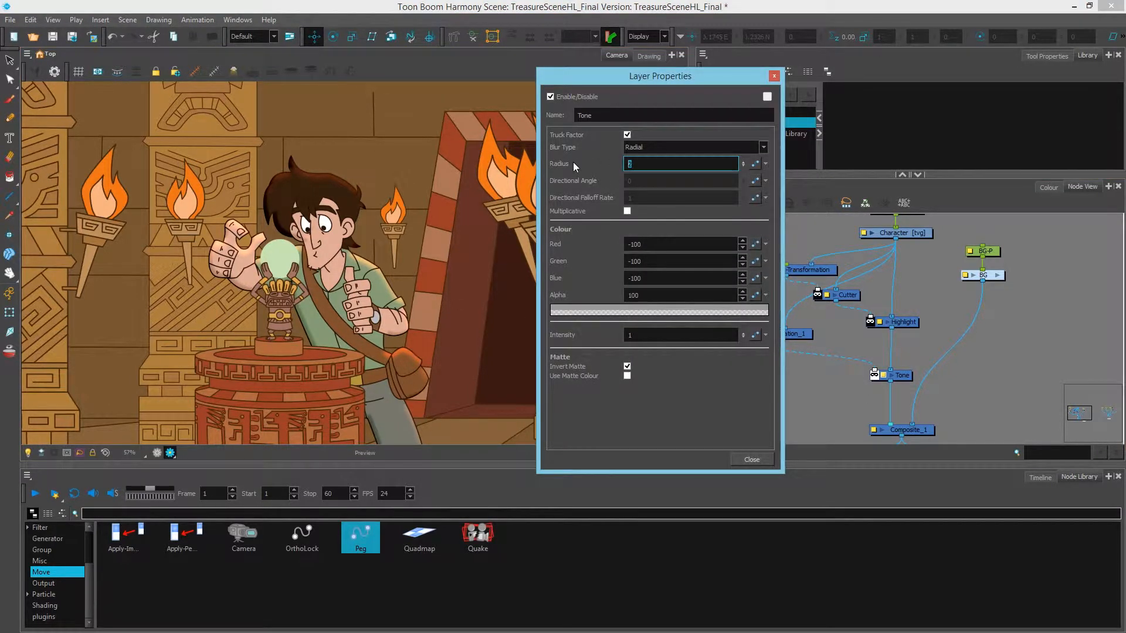
type("5")
- Try a pale blue tone colour with hue 227, saturation 18 and value 73
left_click(682, 311)
left_click_drag(551, 200, 847, 139)
left_click(709, 183)
left_click(865, 164)
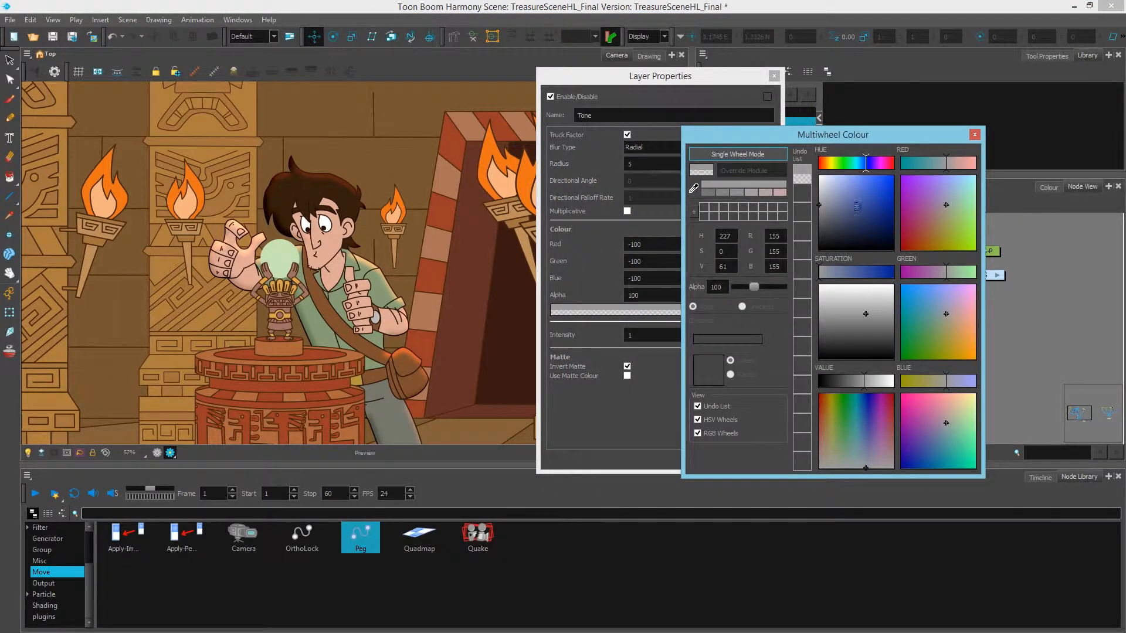
left_click(864, 202)
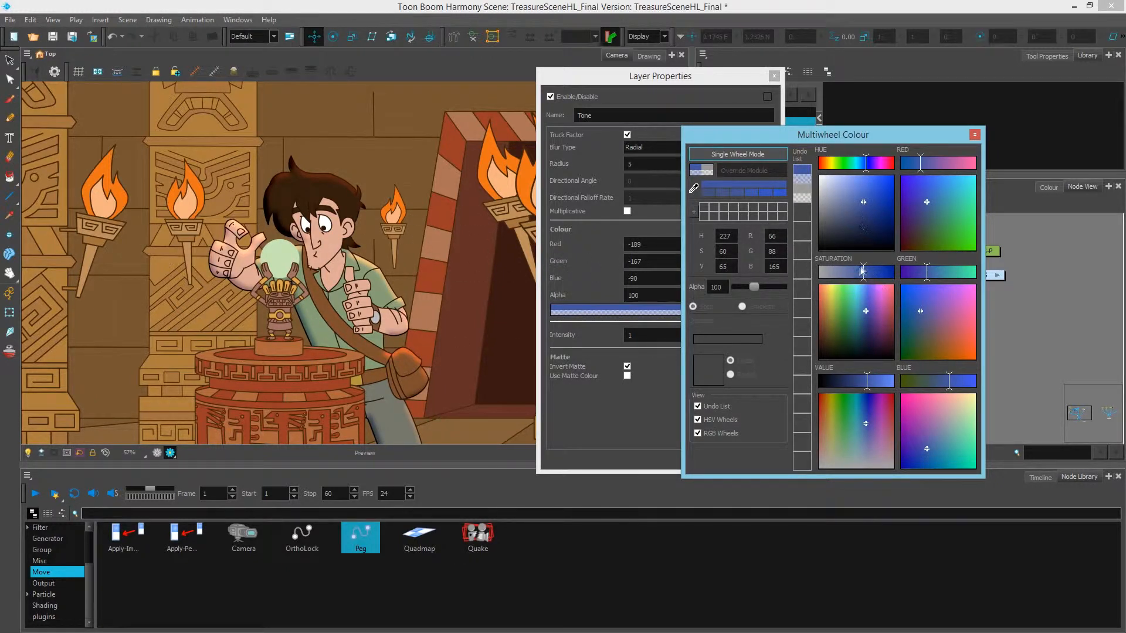
left_click_drag(862, 271, 845, 271)
left_click_drag(867, 381, 874, 381)
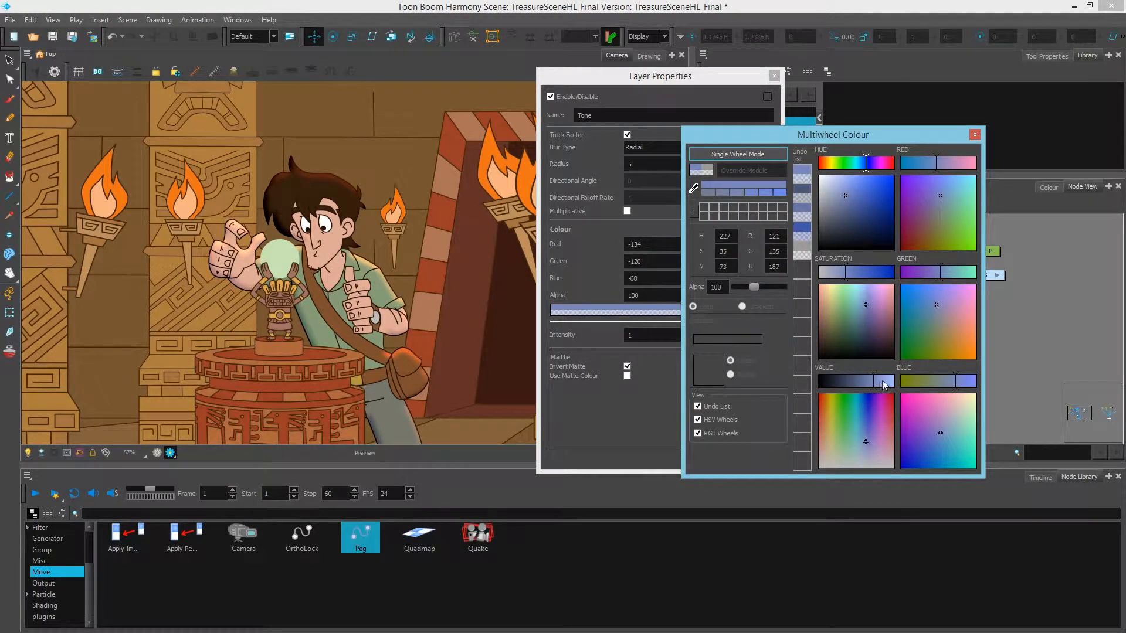
left_click_drag(837, 271, 834, 272)
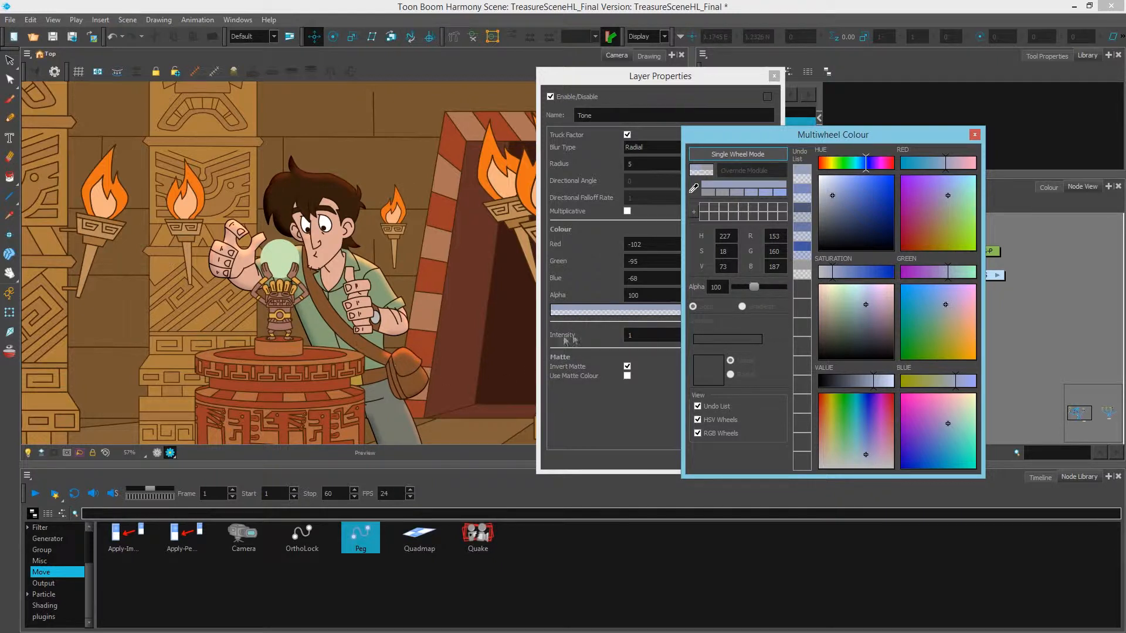
- Enable Multiplicative for the Tone node and change its colour to a stronger blue with hue 227, saturation 76 and value 71
left_click(627, 212)
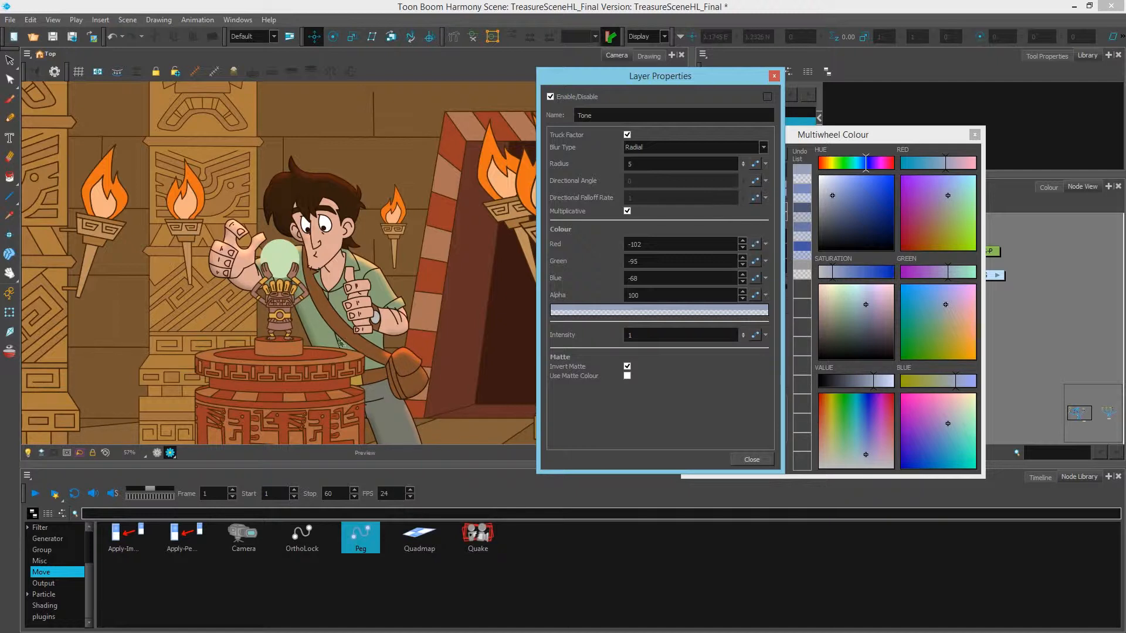
left_click(872, 199)
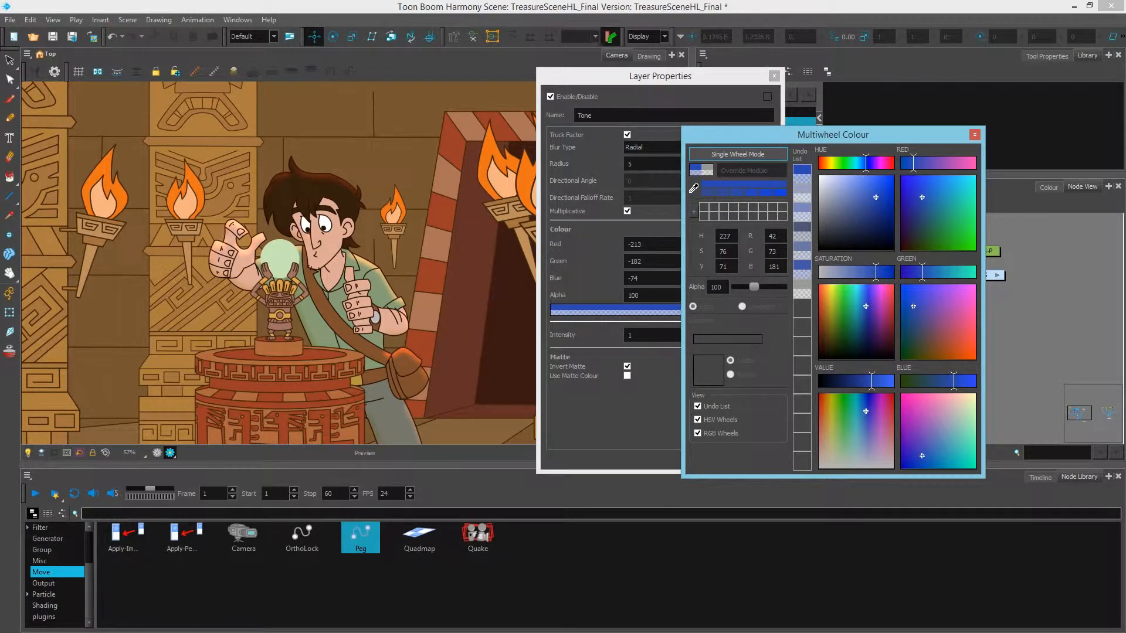
- Using ColourWheel.png in Windows Photo Viewer as reference, change the tone colour to yellow with hue 62, saturation 41 and value 74
left_click(145, 632)
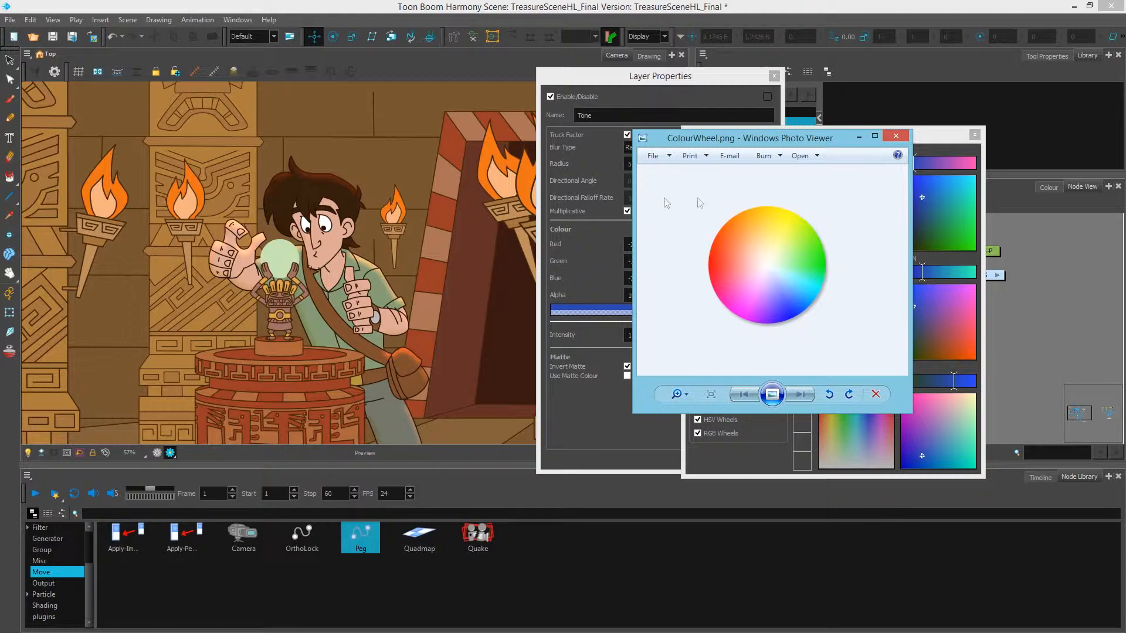
left_click(896, 135)
left_click_drag(839, 164, 833, 165)
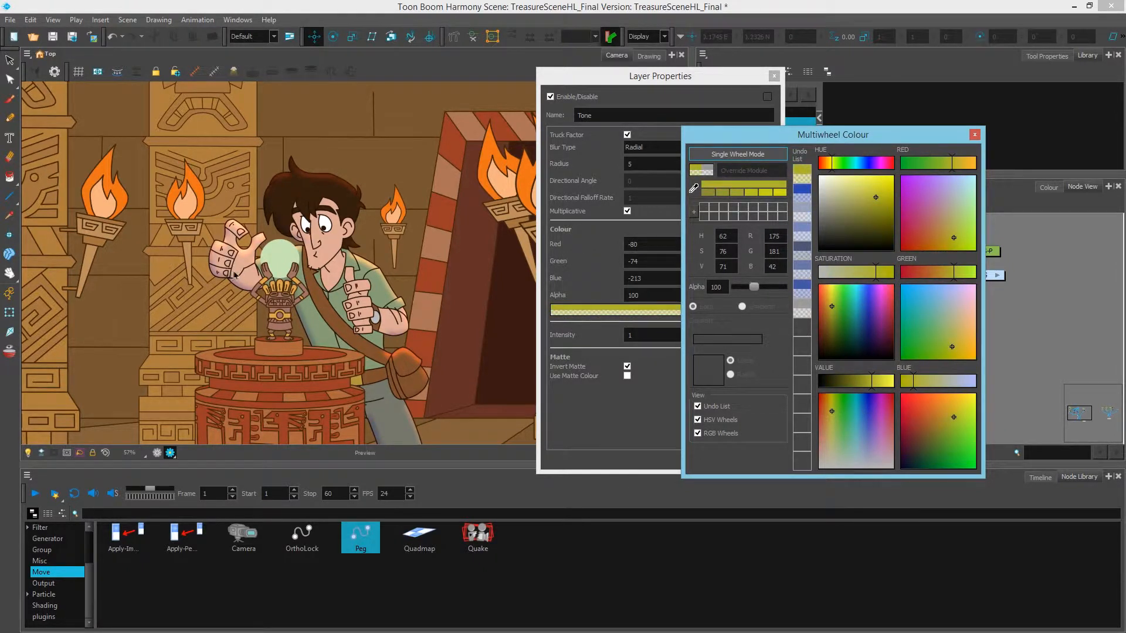
left_click_drag(868, 272, 850, 271)
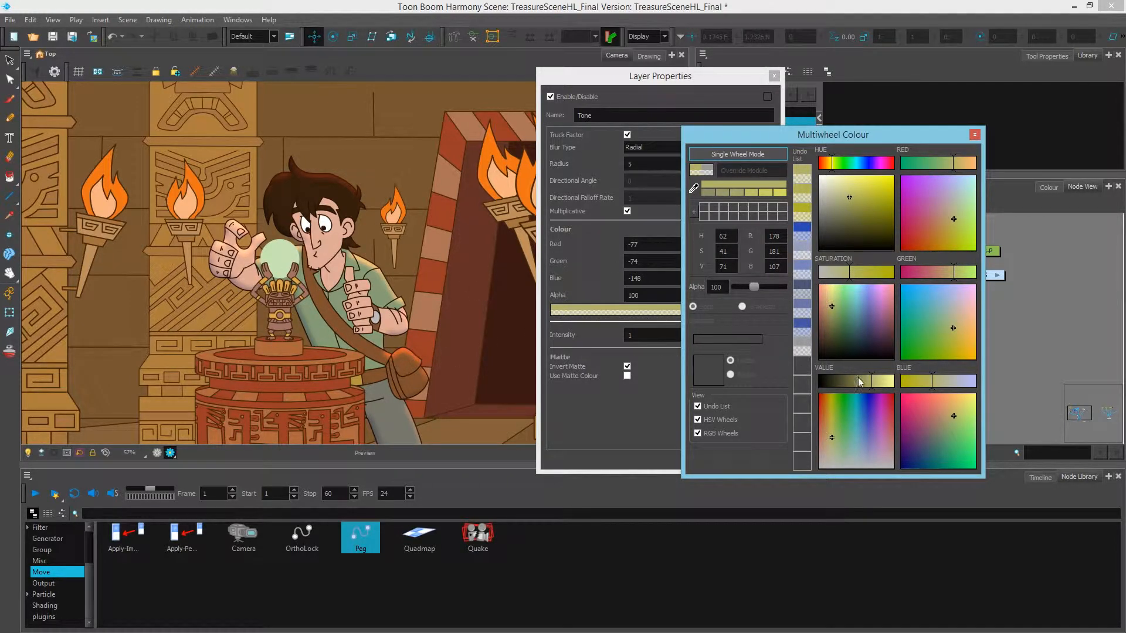
left_click_drag(872, 381, 856, 382)
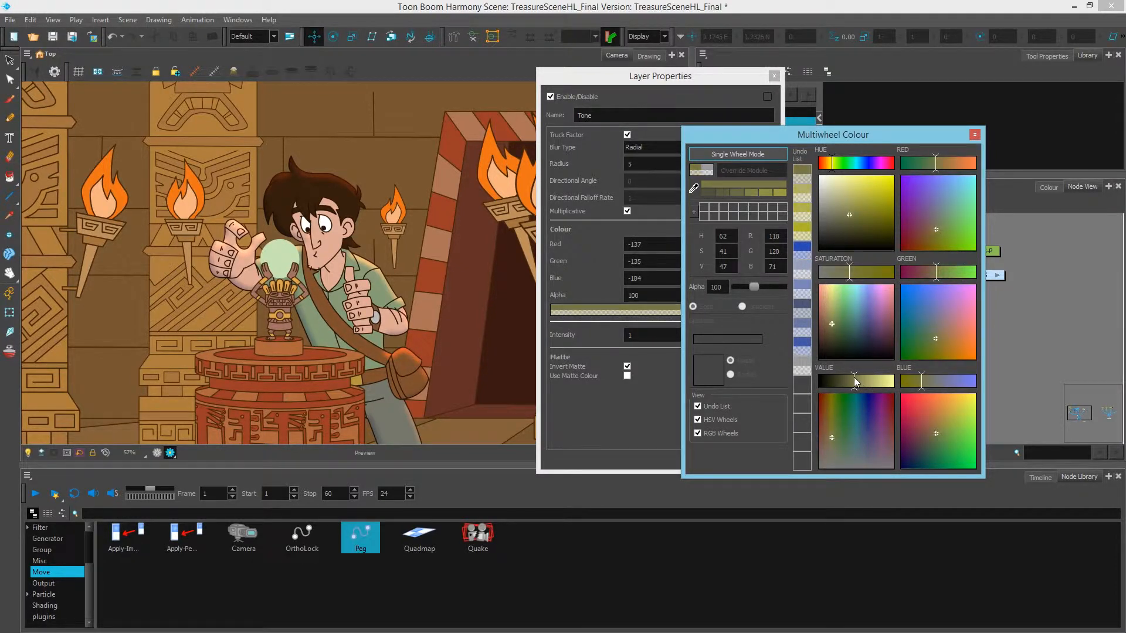
left_click(872, 383)
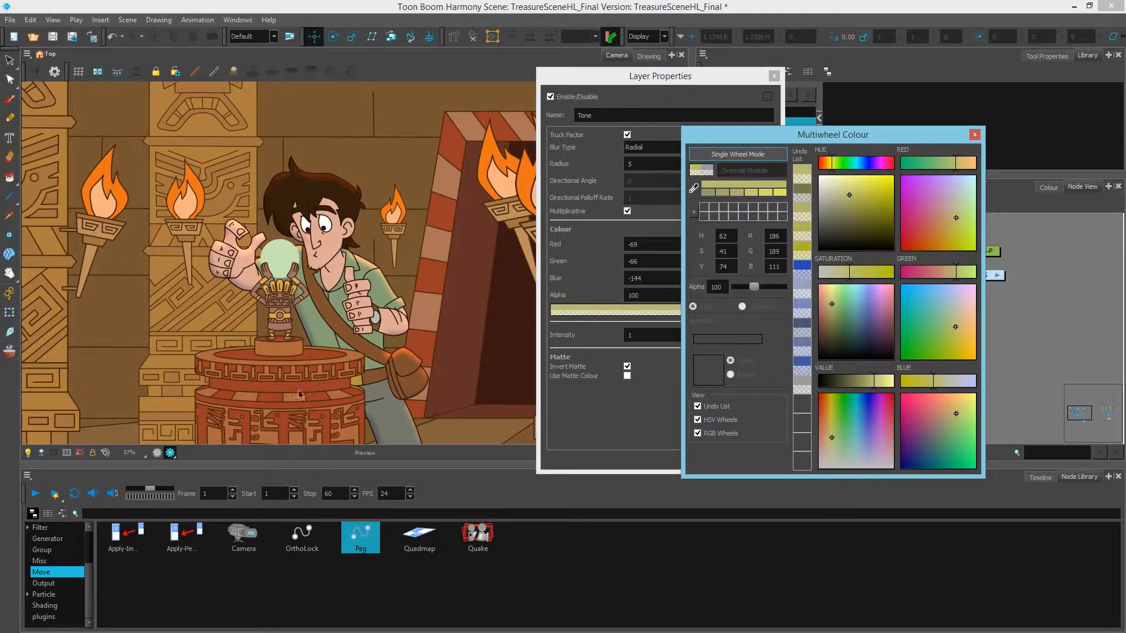
left_click(975, 134)
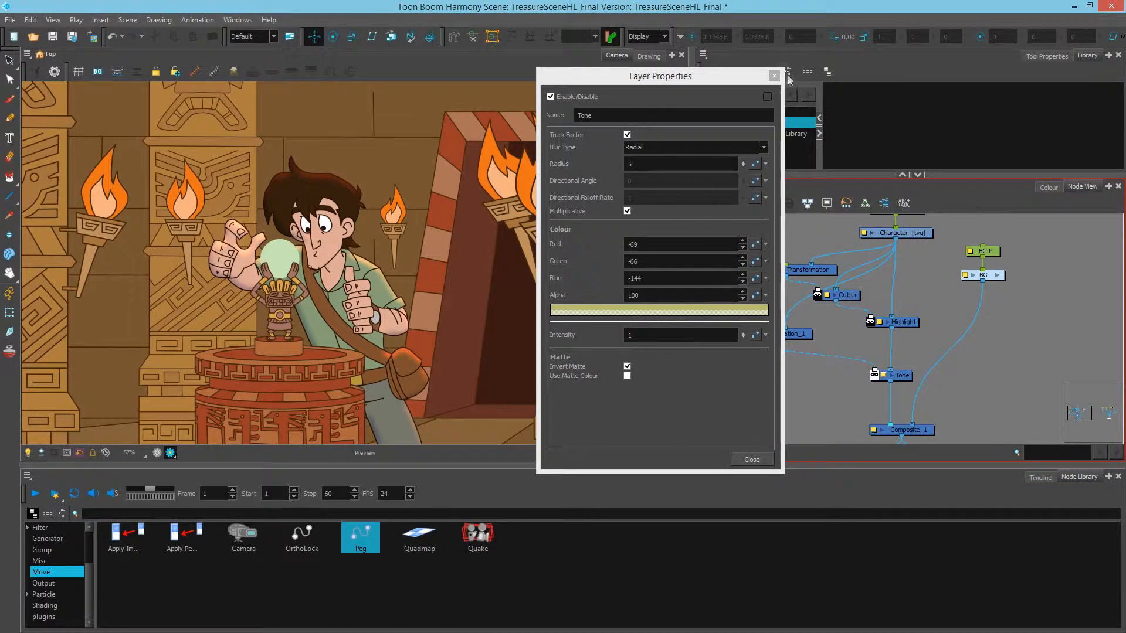
- Add a vector drawing layer named Drawing and place its unconnected node below Apply-Peg-Transformation_1
left_click(774, 77)
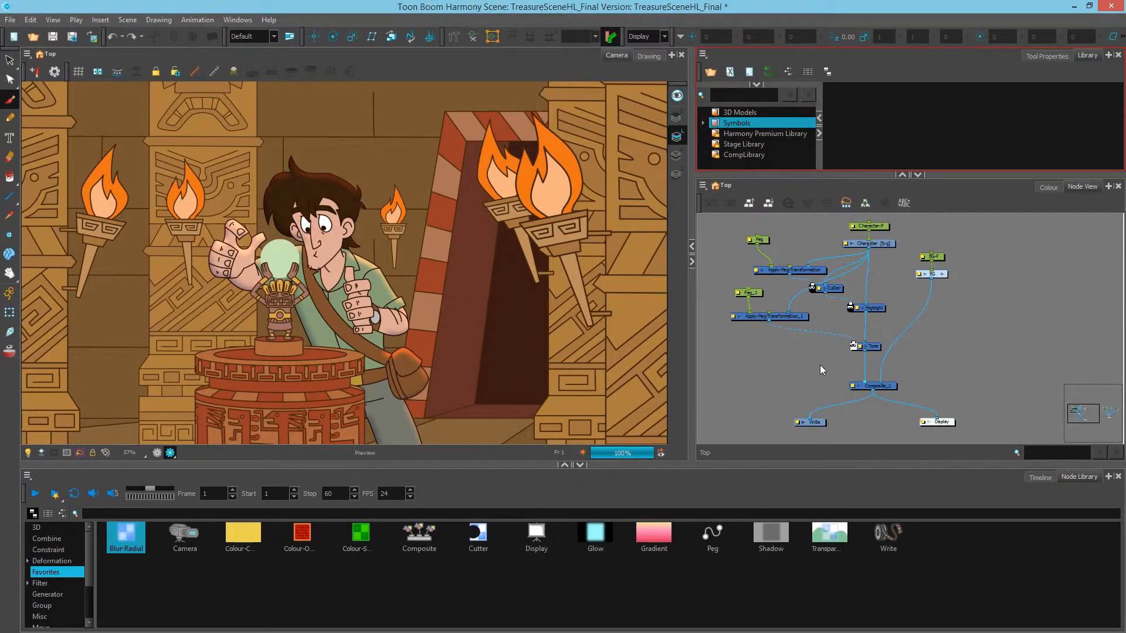
key("ctrl+r")
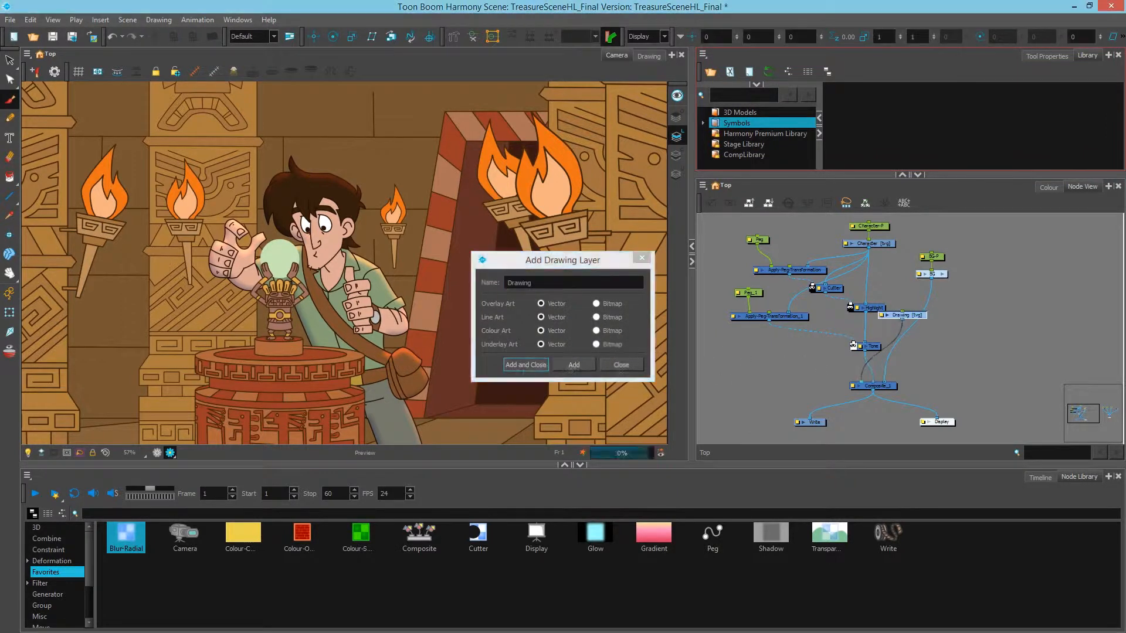
key("Return")
mouse_move(913, 320)
left_mouse_down()
mouse_move(820, 349)
mouse_move(751, 349)
left_mouse_up()
mouse_move(861, 384)
left_mouse_down()
mouse_move(804, 364)
mouse_move(763, 322)
left_mouse_up()
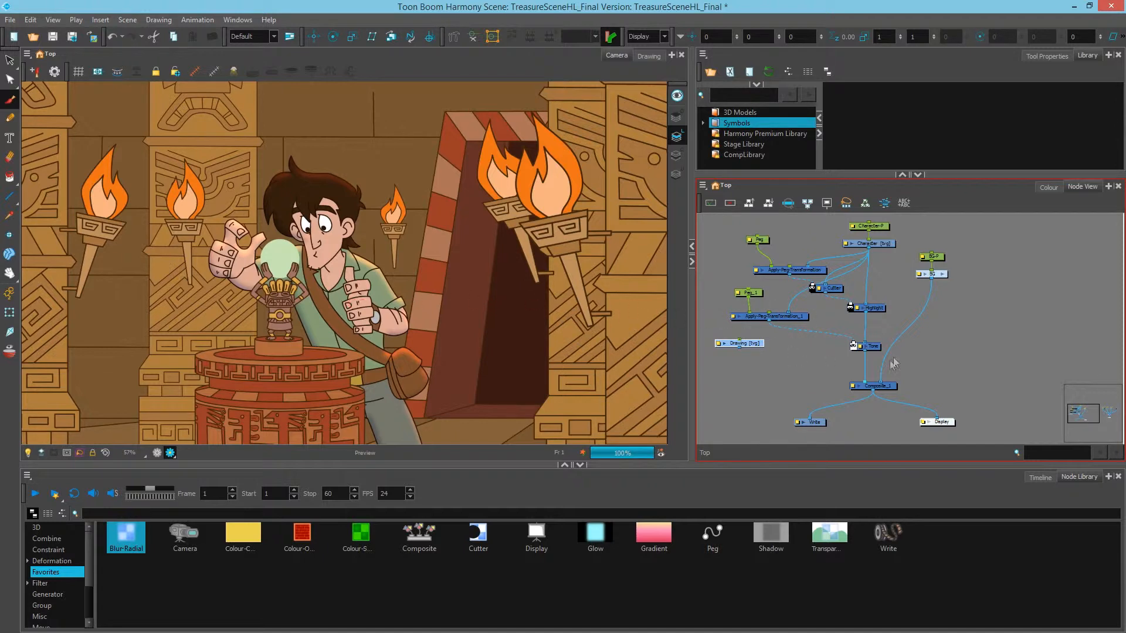
scroll(852, 343, "up", 3)
left_click_drag(852, 343, 944, 396)
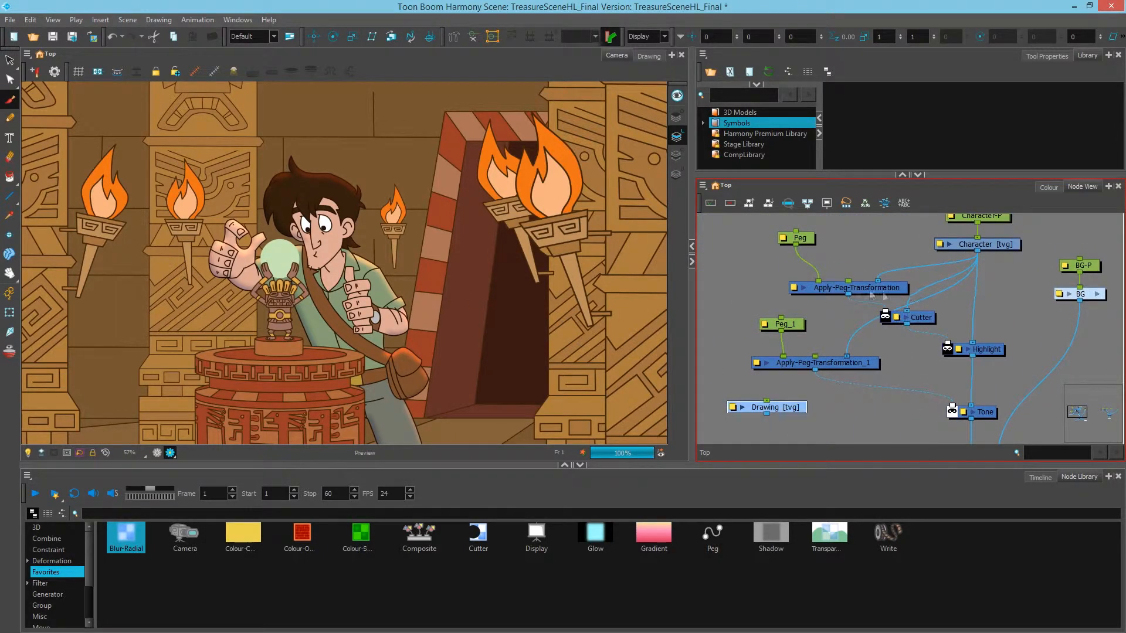
scroll(909, 327, "down", 1)
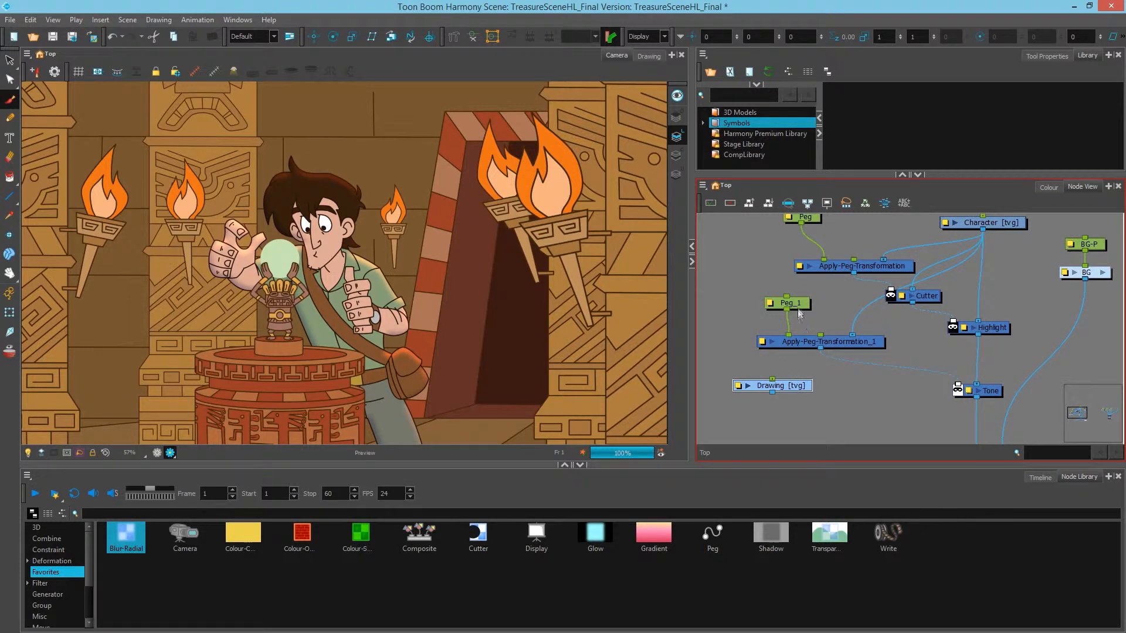
- Insert a Cutter node between Apply-Peg-Transformation_1 and the Tone node's matte, with the Drawing node connected as the Cutter's matte
left_click(999, 391)
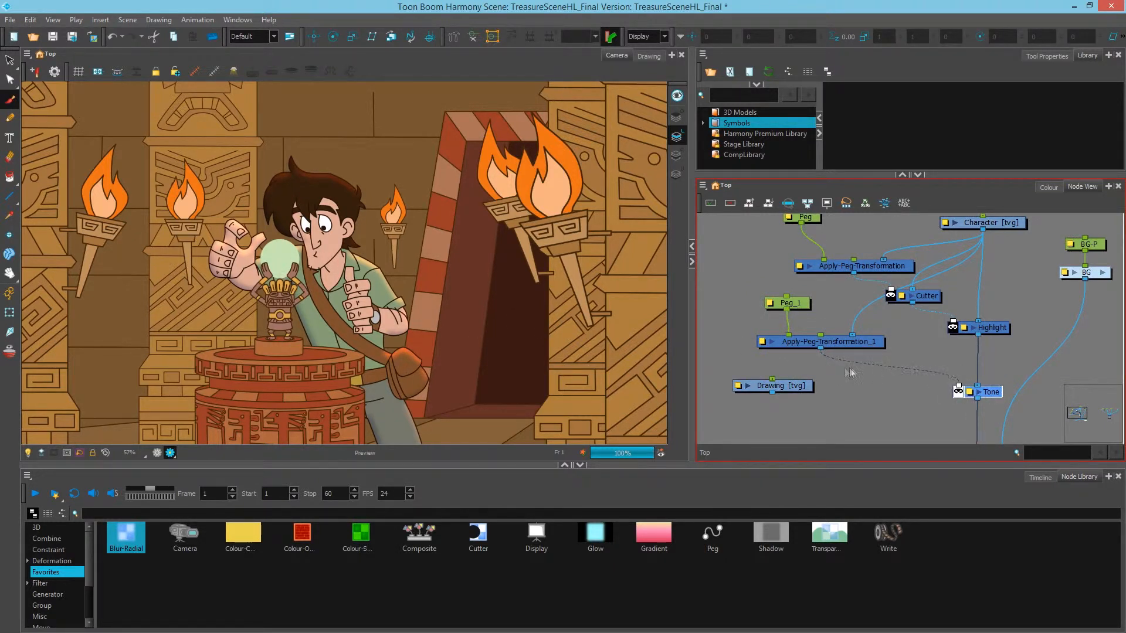
mouse_move(478, 534)
left_mouse_down()
mouse_move(734, 488)
mouse_move(847, 365)
mouse_move(869, 377)
mouse_move(830, 431)
left_mouse_up()
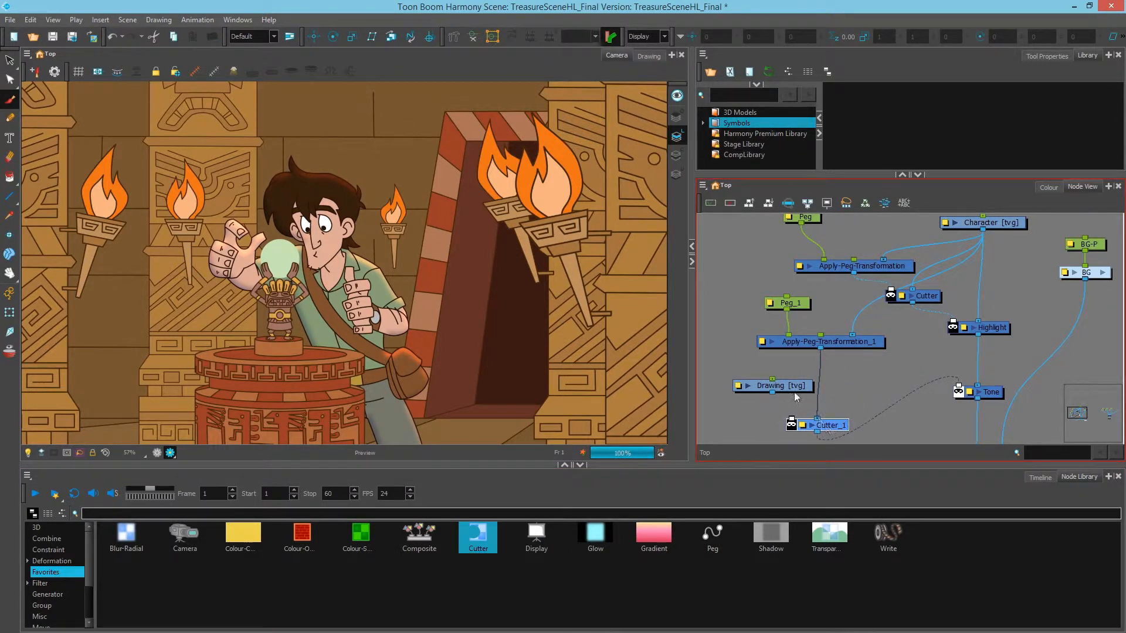
mouse_move(780, 385)
left_mouse_down()
mouse_move(791, 374)
mouse_move(790, 410)
mouse_move(781, 376)
left_mouse_up()
left_click_drag(843, 430, 846, 417)
- Paint over the character's face on the Drawing layer using RED from the COMP palette
left_click(1049, 187)
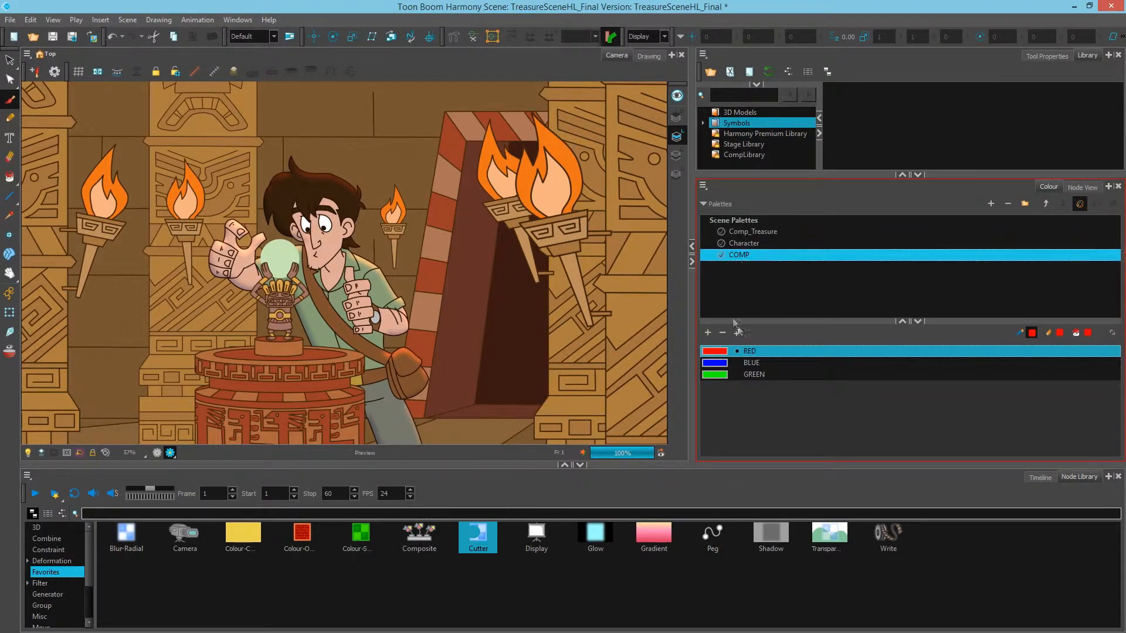
left_click(1082, 187)
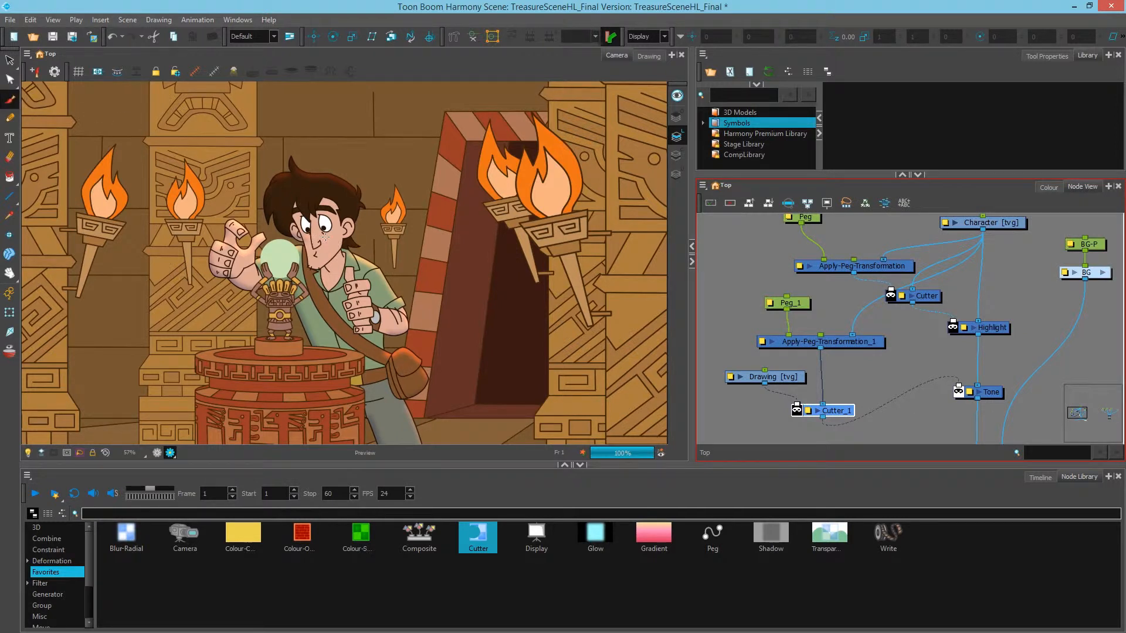
left_click_drag(321, 227, 324, 239)
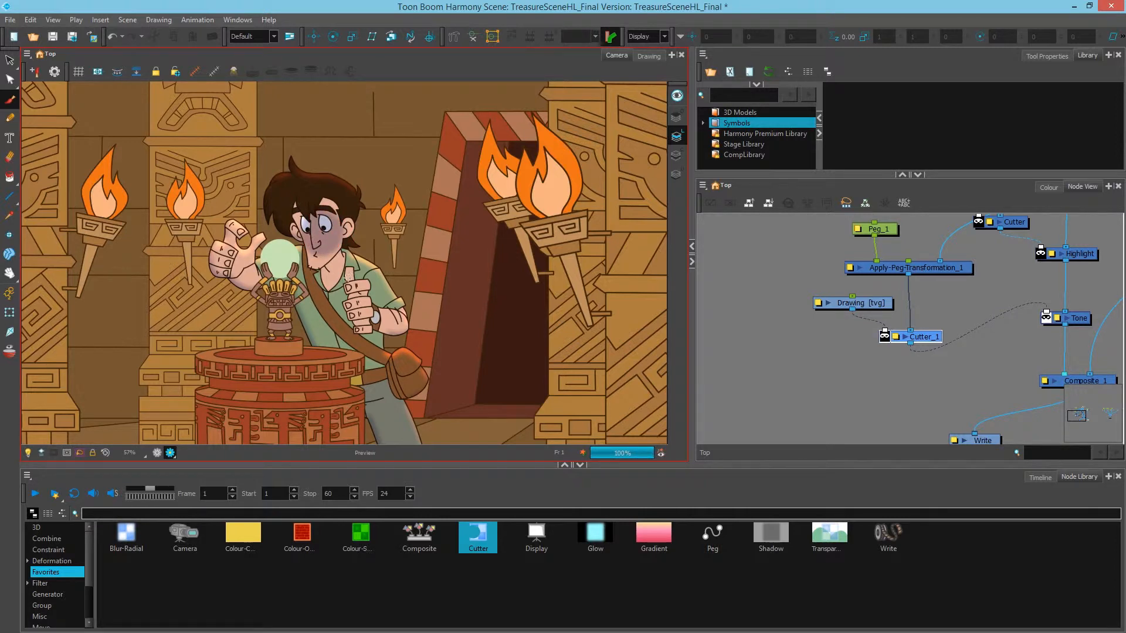
left_click_drag(949, 342, 825, 382)
left_click_drag(945, 371, 942, 376)
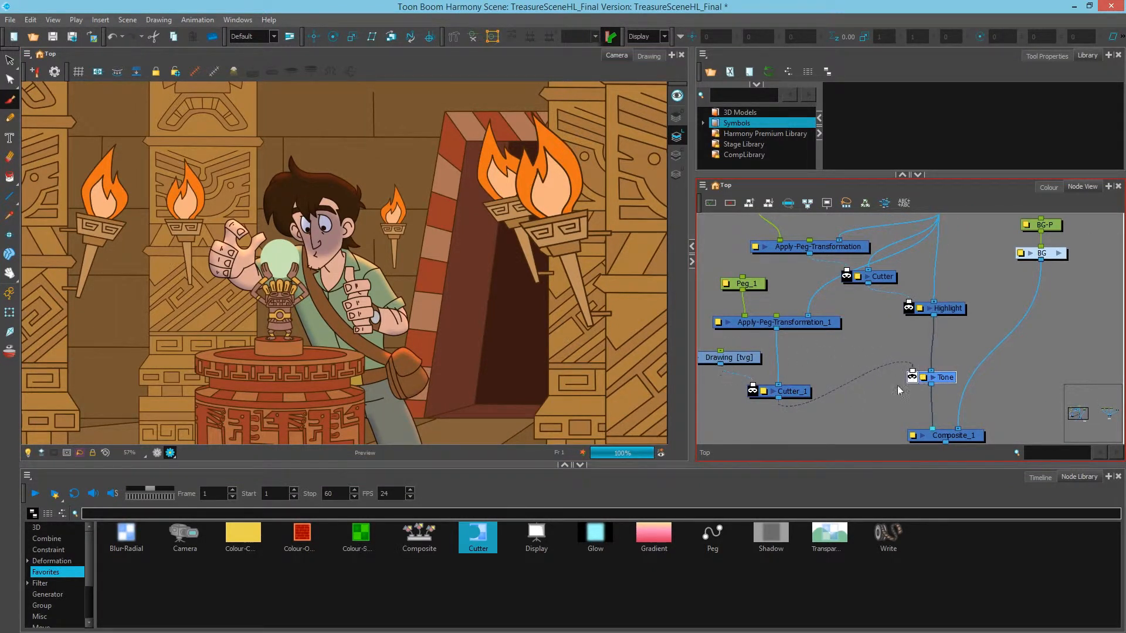
left_click_drag(792, 391, 789, 389)
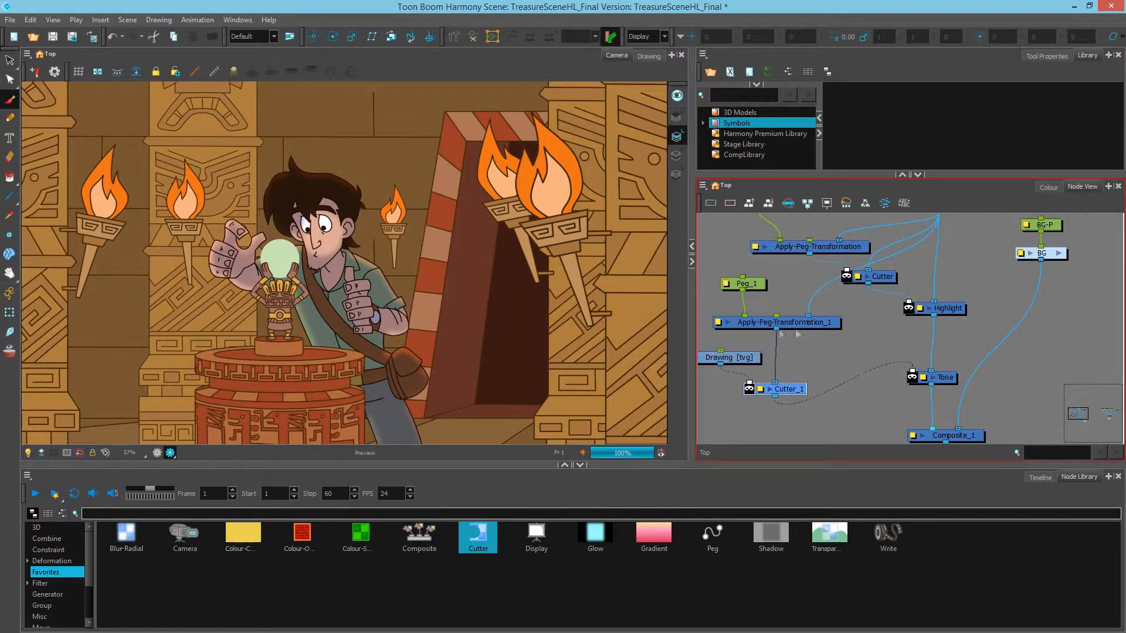
left_click(805, 325)
left_click(954, 377)
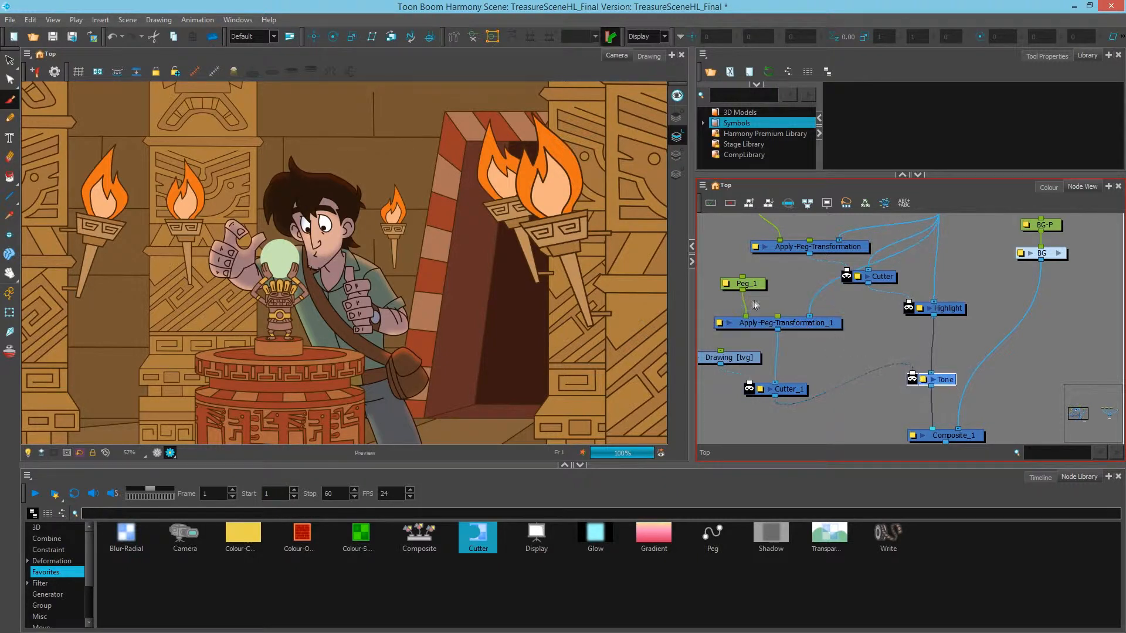
left_click(798, 322)
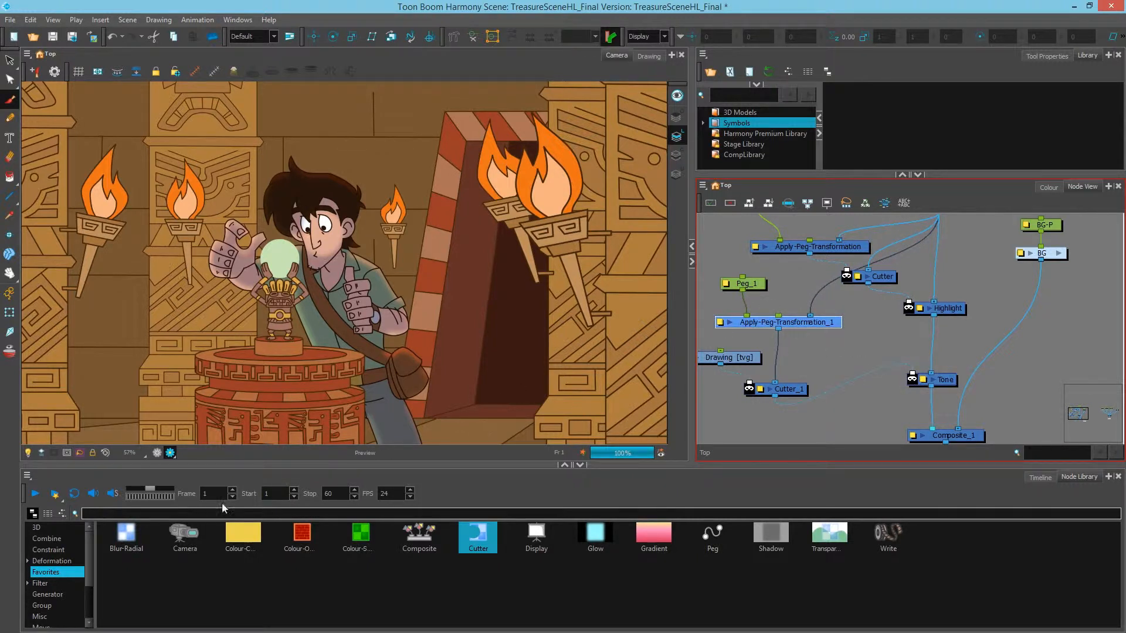
- Add another Cutter node beside Cutter_1 and connect the Character drawing to its image input
left_click_drag(493, 540, 834, 352)
left_click_drag(890, 318, 841, 378)
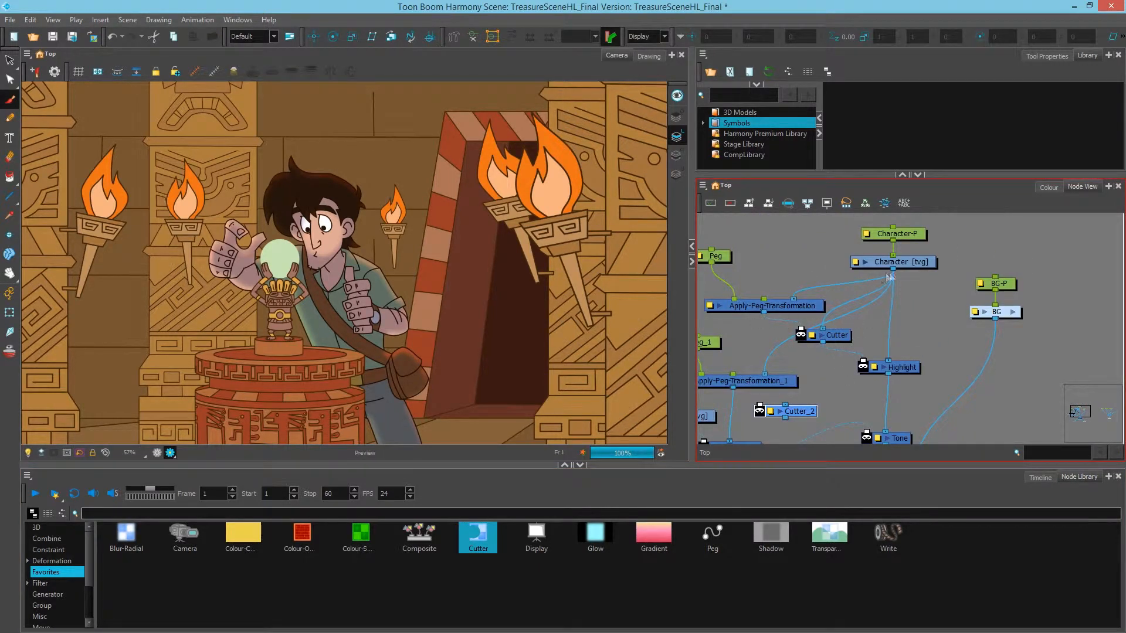
left_click_drag(809, 364, 823, 319)
left_click(915, 398)
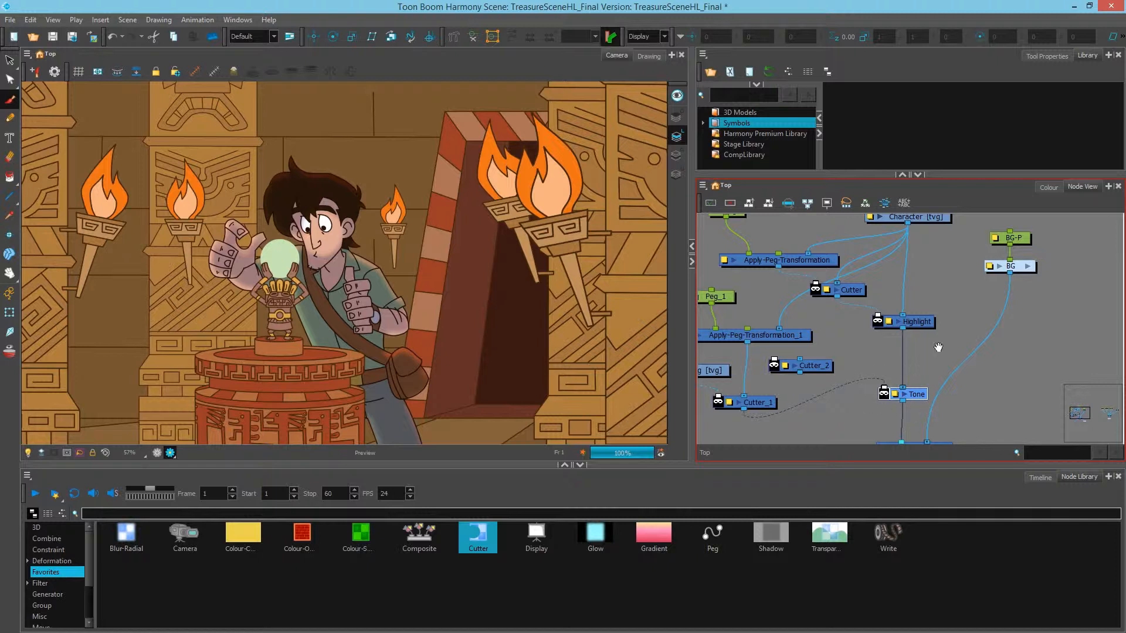
scroll(936, 348, "up", 2)
left_click_drag(908, 247, 800, 386)
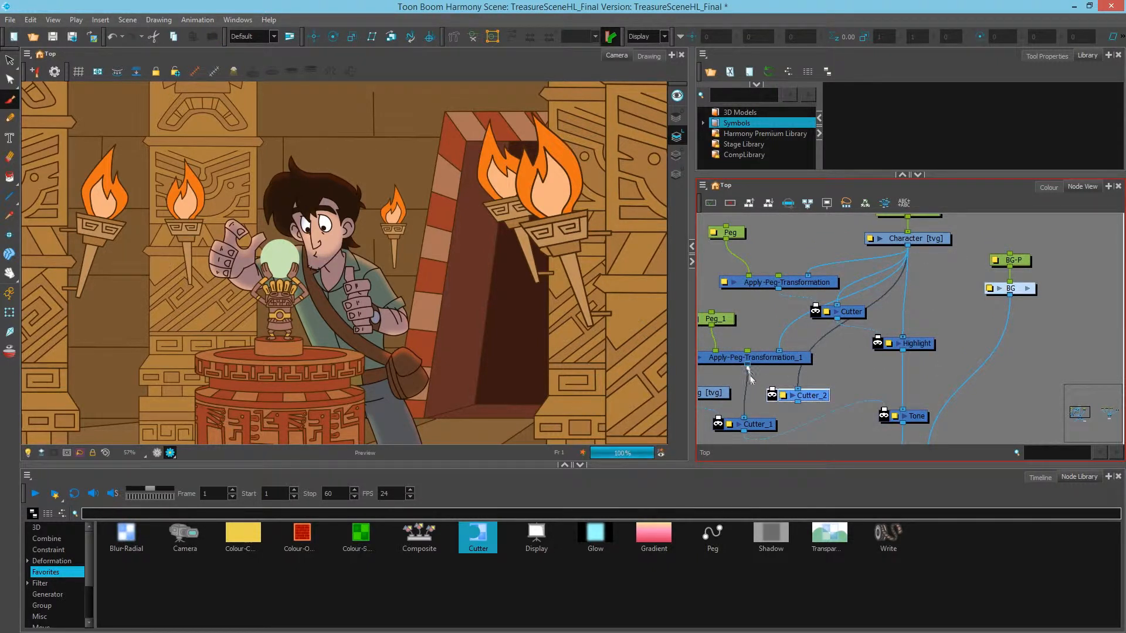
- Connect Apply-Peg-Transformation_1 to the matte input of Cutter_2 and feed Cutter_2 into the Tone node's matte
left_click_drag(803, 410, 847, 376)
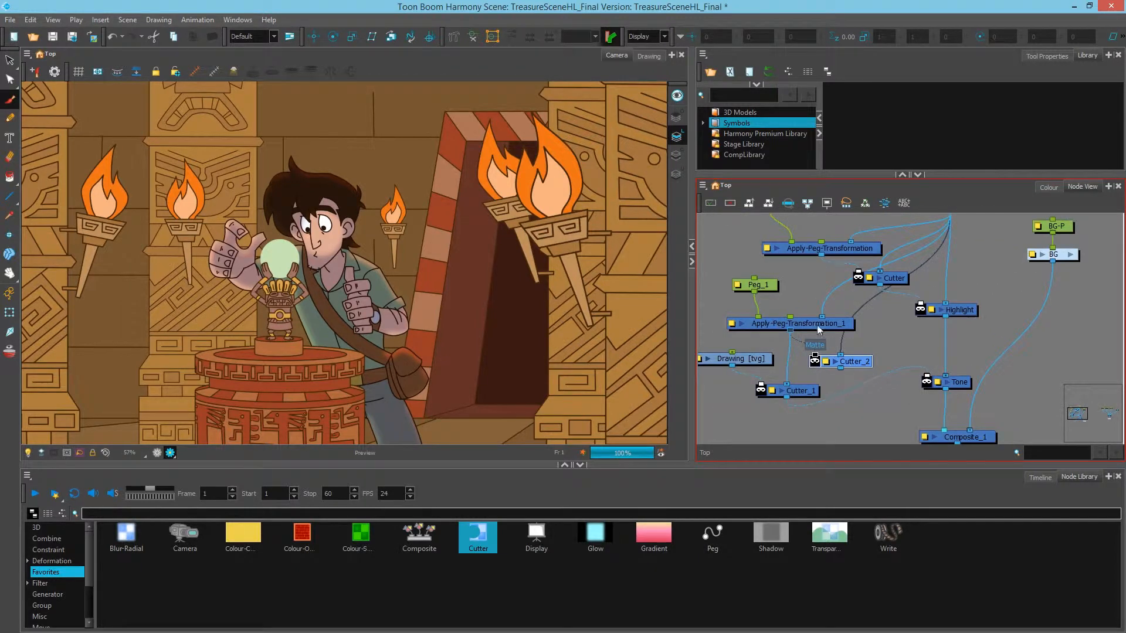
left_click_drag(818, 325, 815, 326)
left_click_drag(842, 371, 927, 382)
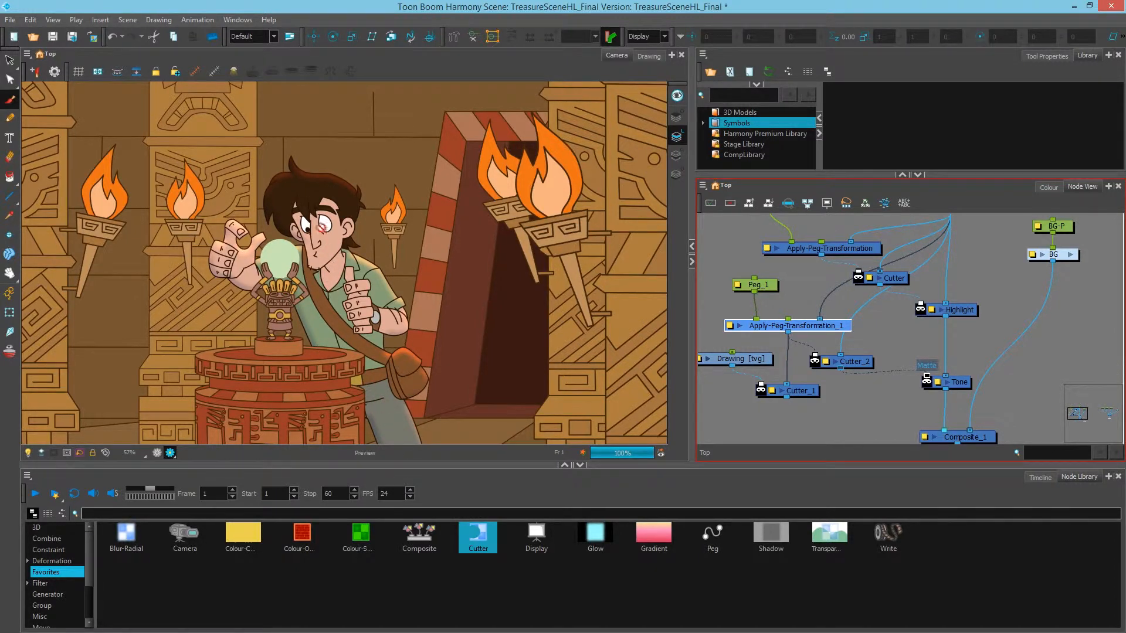
- Spread out the Cutter_2, Cutter_1 and Drawing nodes to make room below Apply-Peg-Transformation_1
left_click_drag(866, 357, 876, 390)
left_click_drag(802, 385, 766, 396)
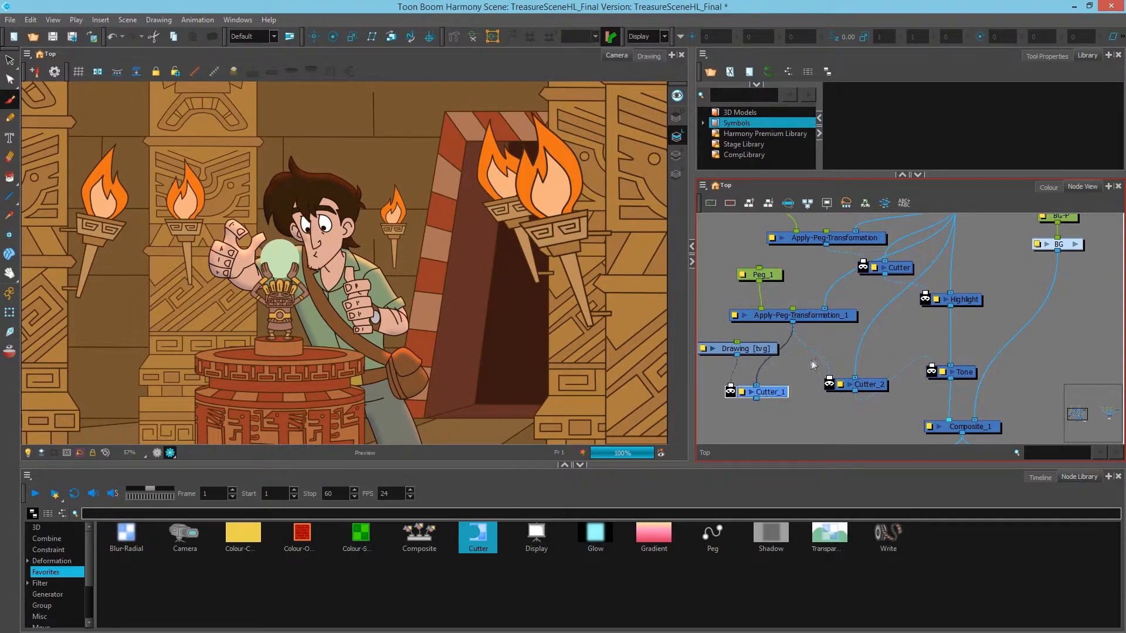
left_click(760, 354)
left_click_drag(760, 354, 732, 360)
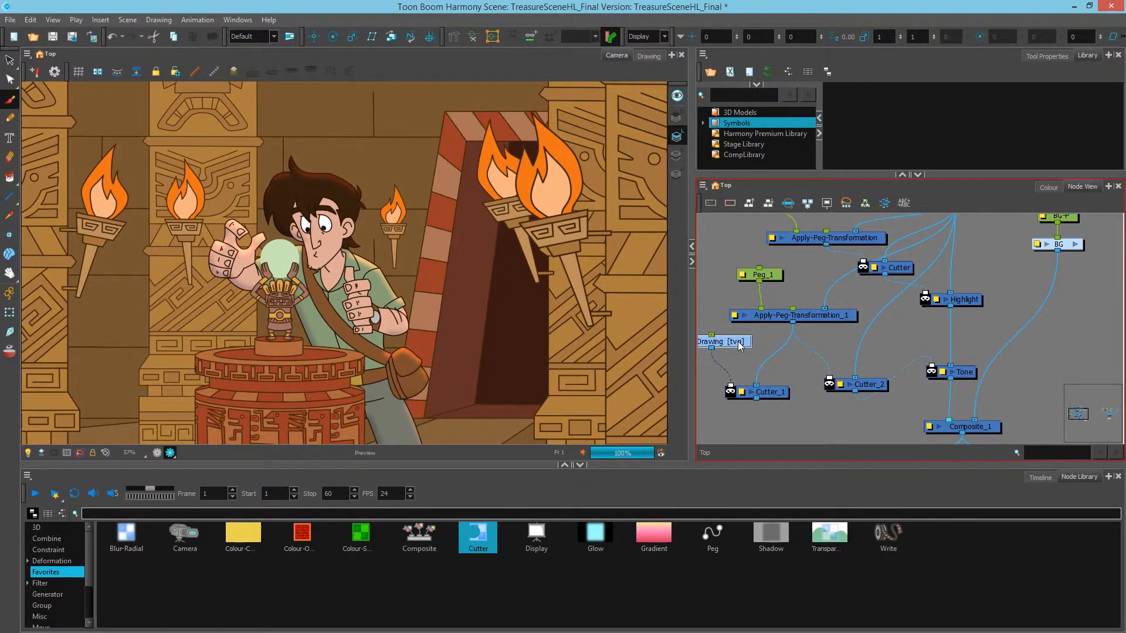
- Add a Composite node that combines Drawing and Apply-Peg-Transformation_1 and feeds the matte of Cutter_2
left_click(789, 356)
key("ctrl+v")
left_click(822, 361)
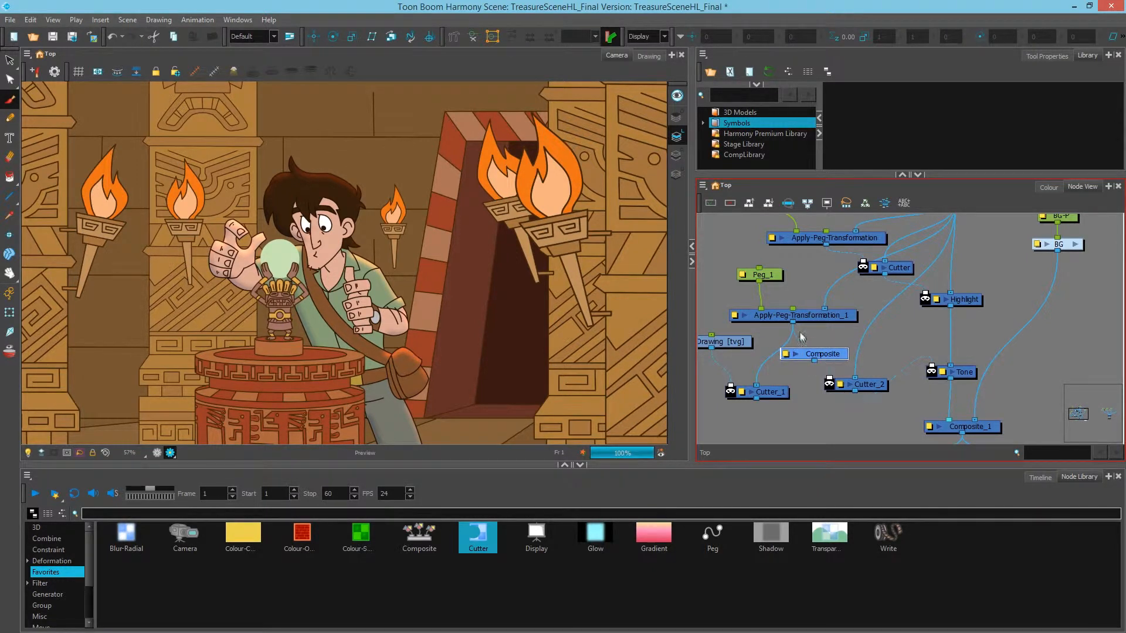
mouse_move(815, 364)
left_mouse_down()
mouse_move(800, 346)
mouse_move(799, 359)
left_mouse_up()
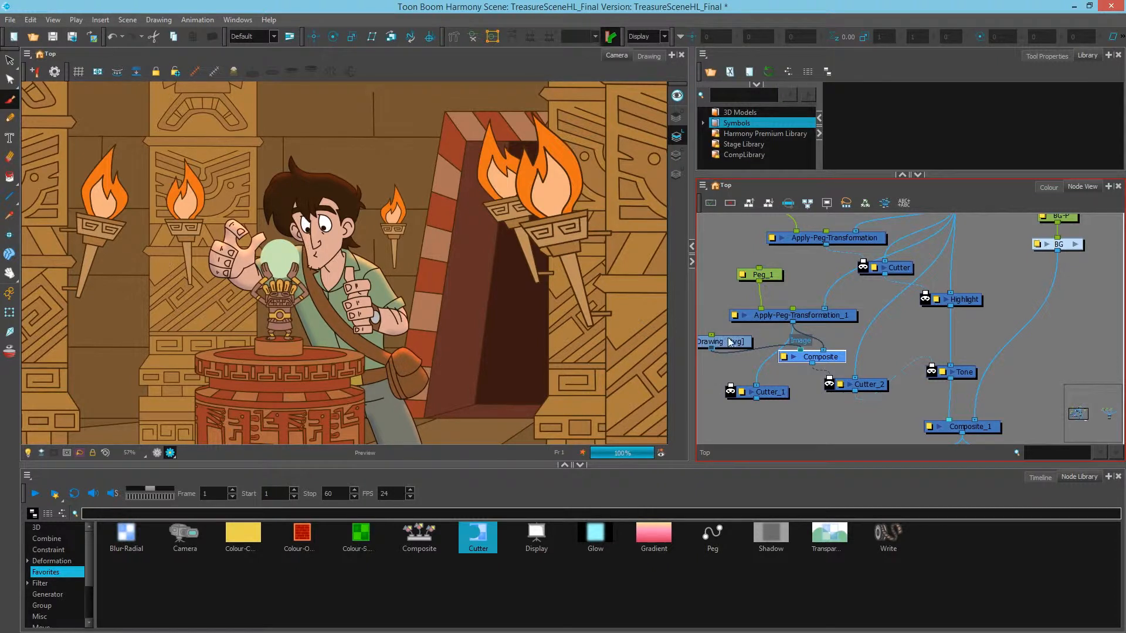
left_click_drag(727, 339, 716, 342)
- Delete the Cutter_1 node and move the new Composite node into the freed space
left_click(777, 392)
key("Delete")
left_click_drag(846, 361, 831, 370)
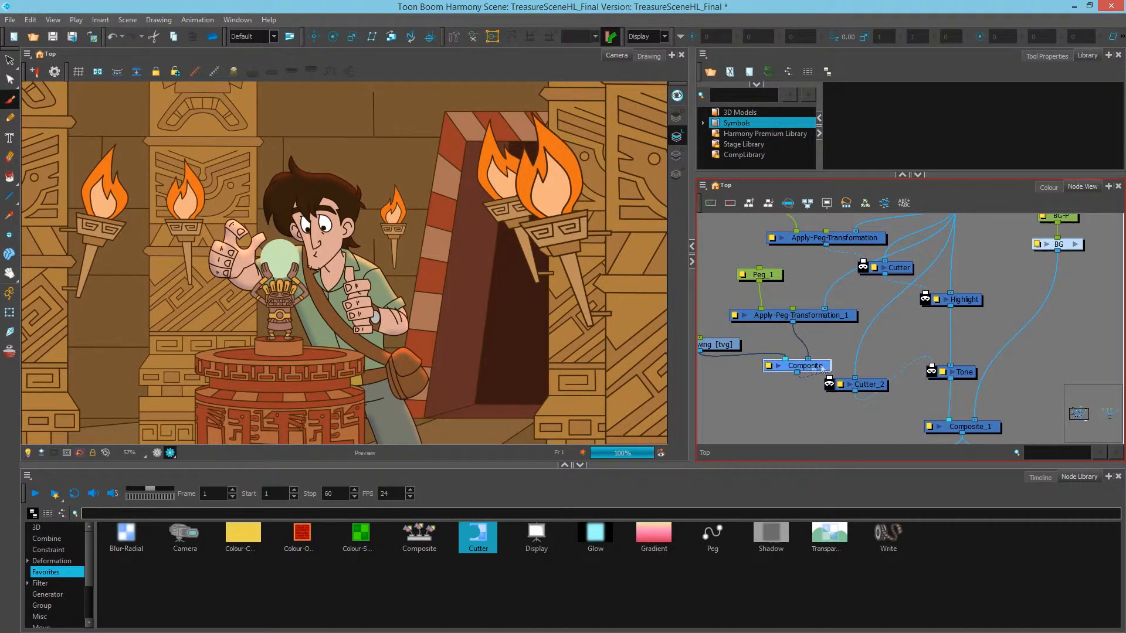
- Insert a Blur-Radial node between Drawing and Composite and set its radius to 2
mouse_move(126, 535)
left_mouse_down()
mouse_move(720, 404)
mouse_move(727, 383)
left_mouse_up()
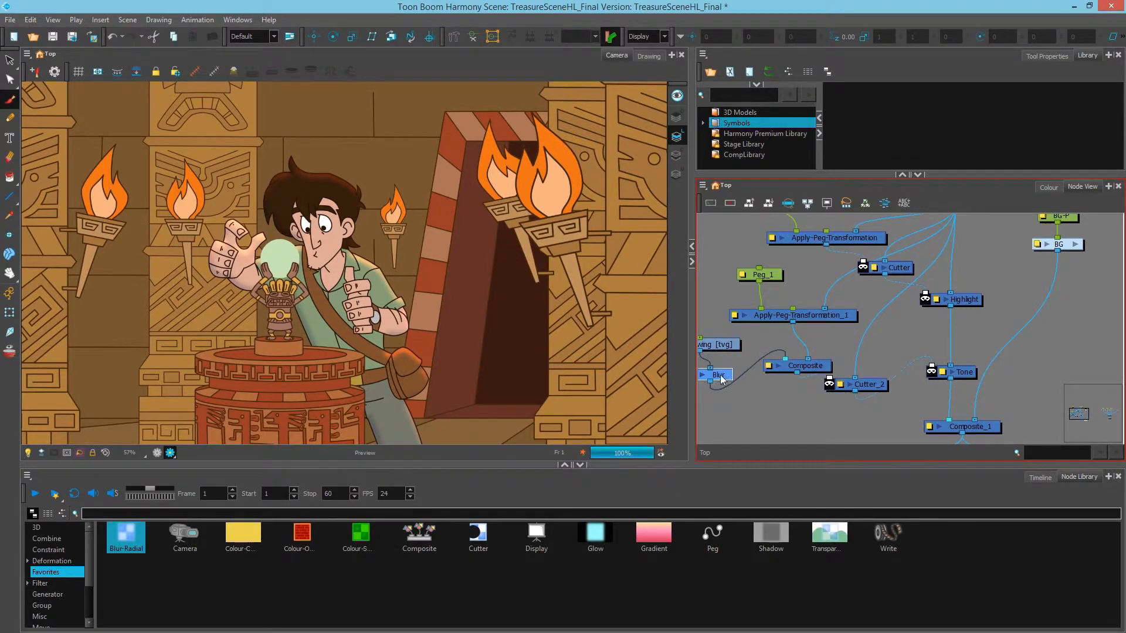
left_click_drag(724, 381, 832, 381)
double_click(792, 378)
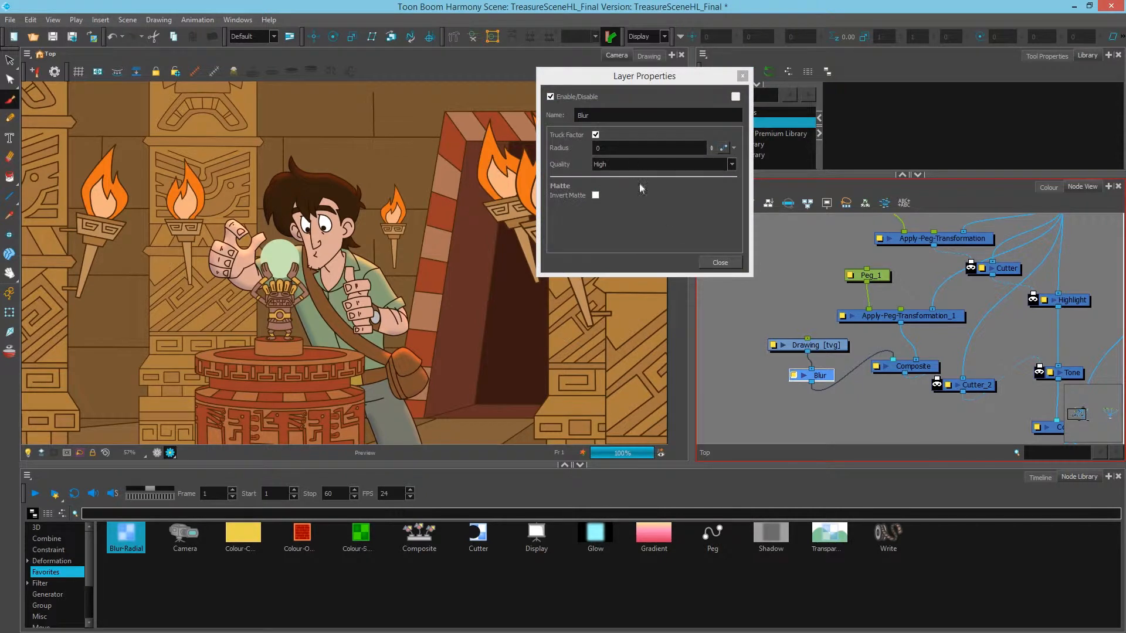
type("2")
key("Return")
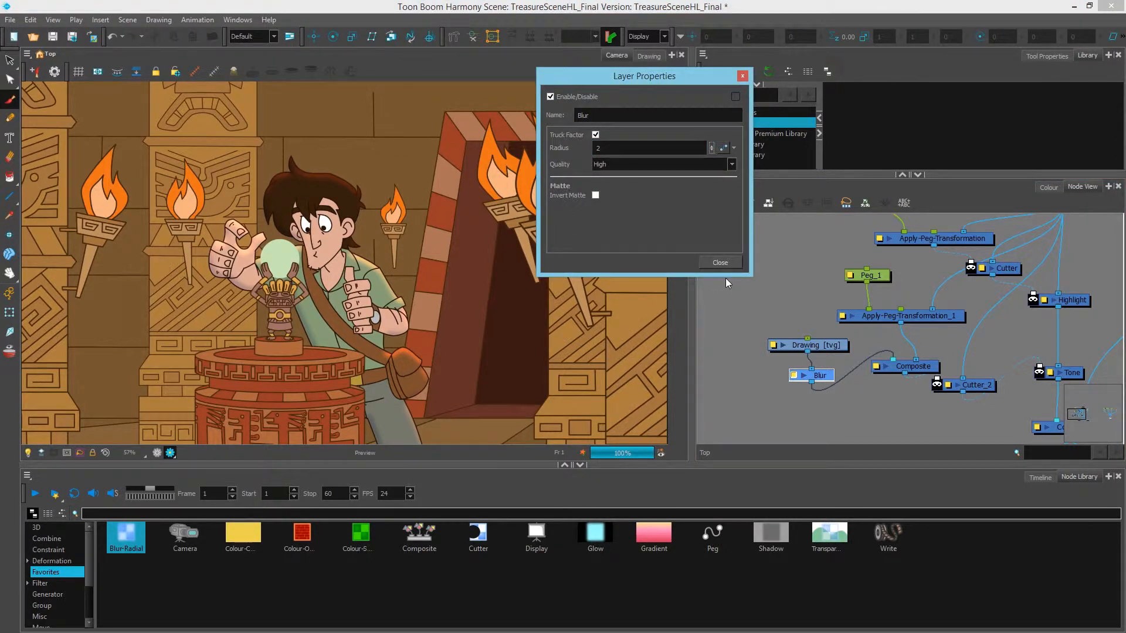
left_click(726, 278)
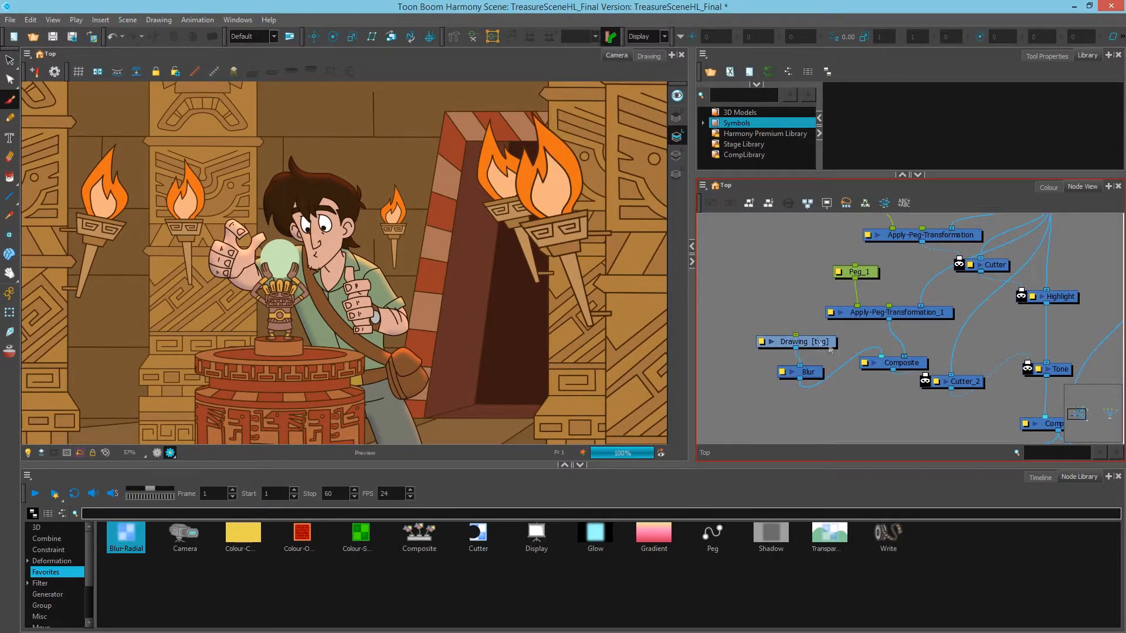
- Move the Composite and Cutter_2 nodes lower to tidy the matte network
left_click_drag(844, 384, 751, 331)
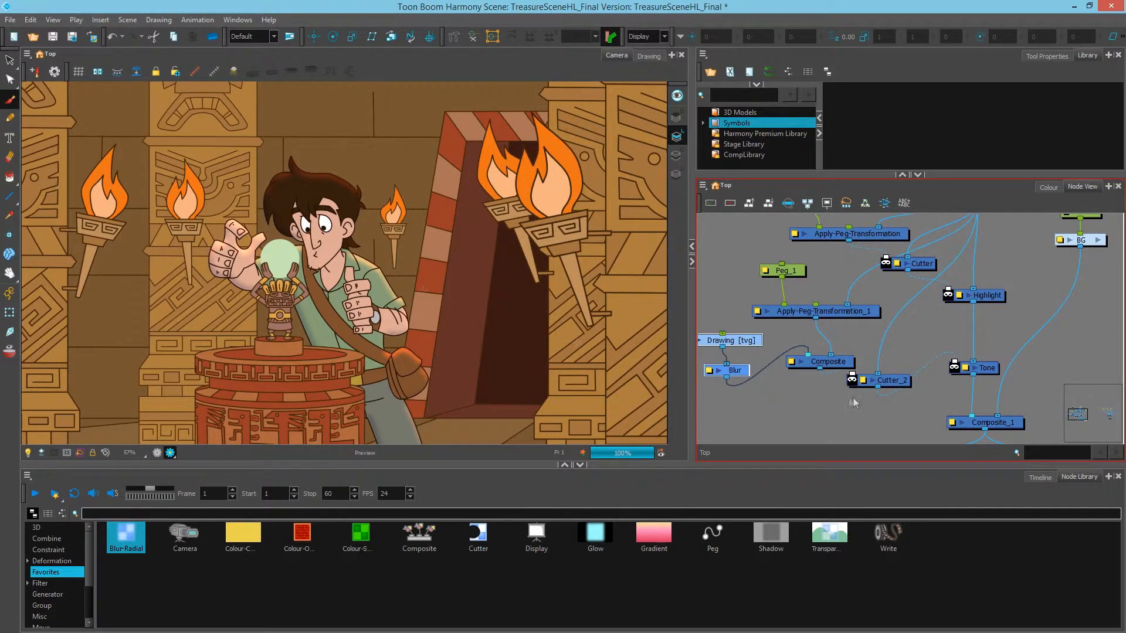
left_click_drag(837, 365, 794, 392)
left_click_drag(904, 389, 875, 421)
- Connect the Cutter_2 output to the Display node and examine the resulting shadow matte up close in the camera view
left_click_drag(965, 299, 967, 262)
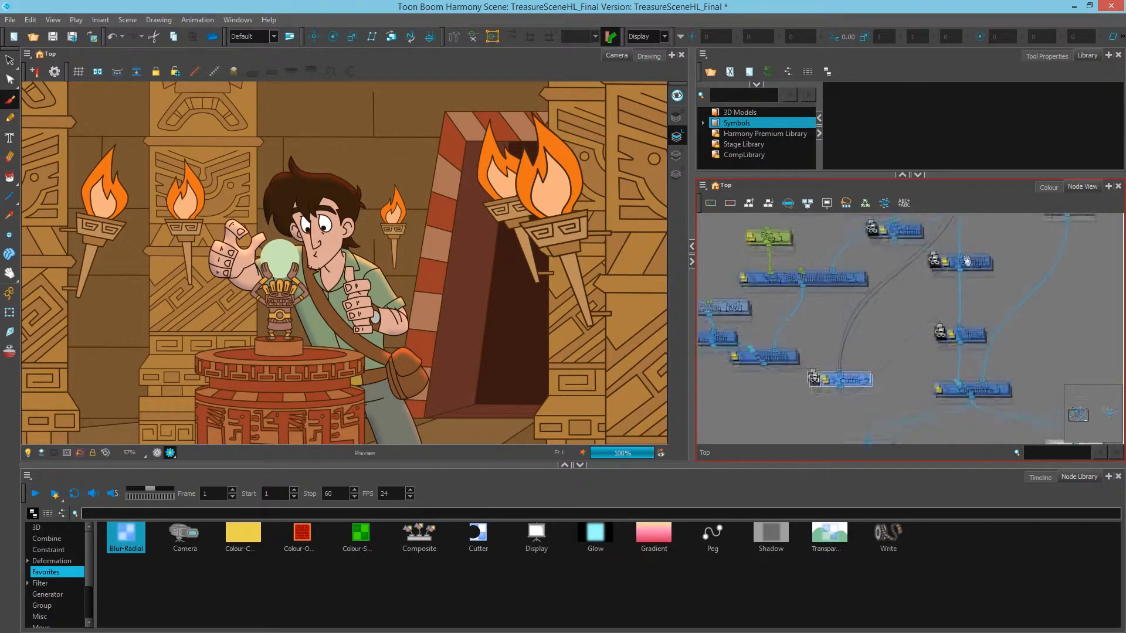
left_click_drag(969, 321, 817, 350)
left_click_drag(761, 323, 997, 378)
left_click_drag(710, 298, 812, 346)
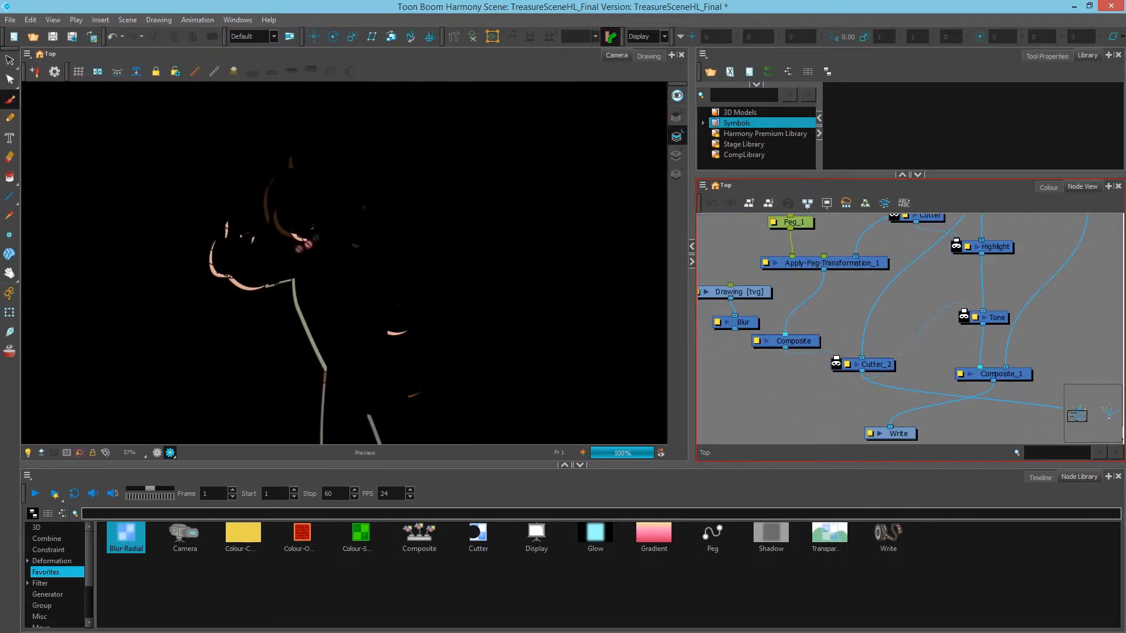
scroll(329, 255, "up", 5)
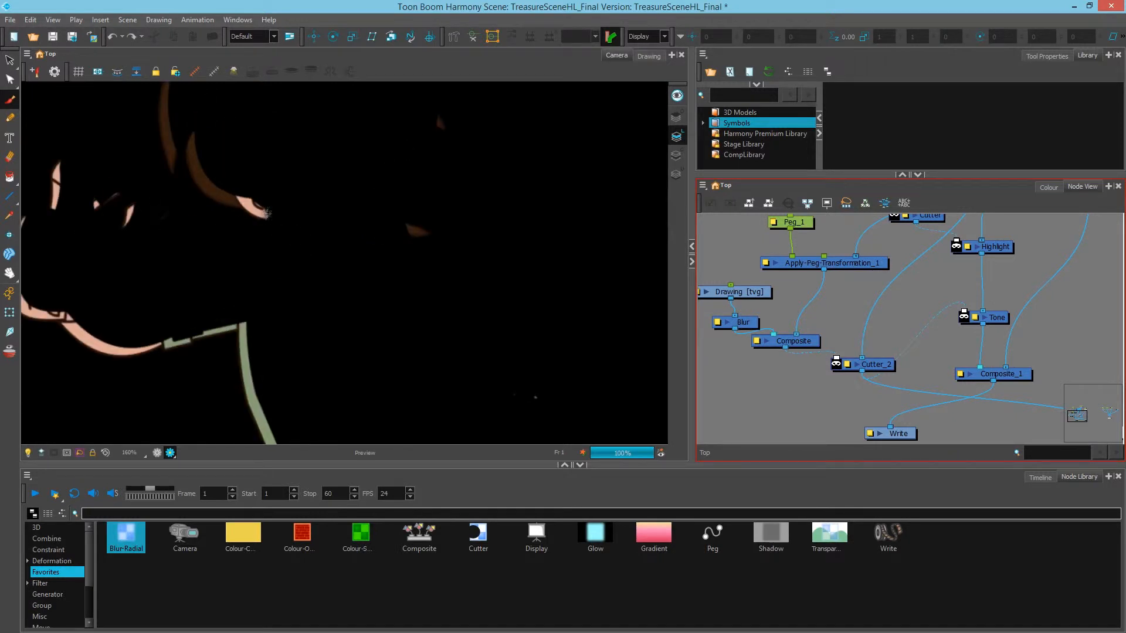
- Reconnect the Composite_1 output to the Display node to show the full scene
scroll(850, 387, "down", 4)
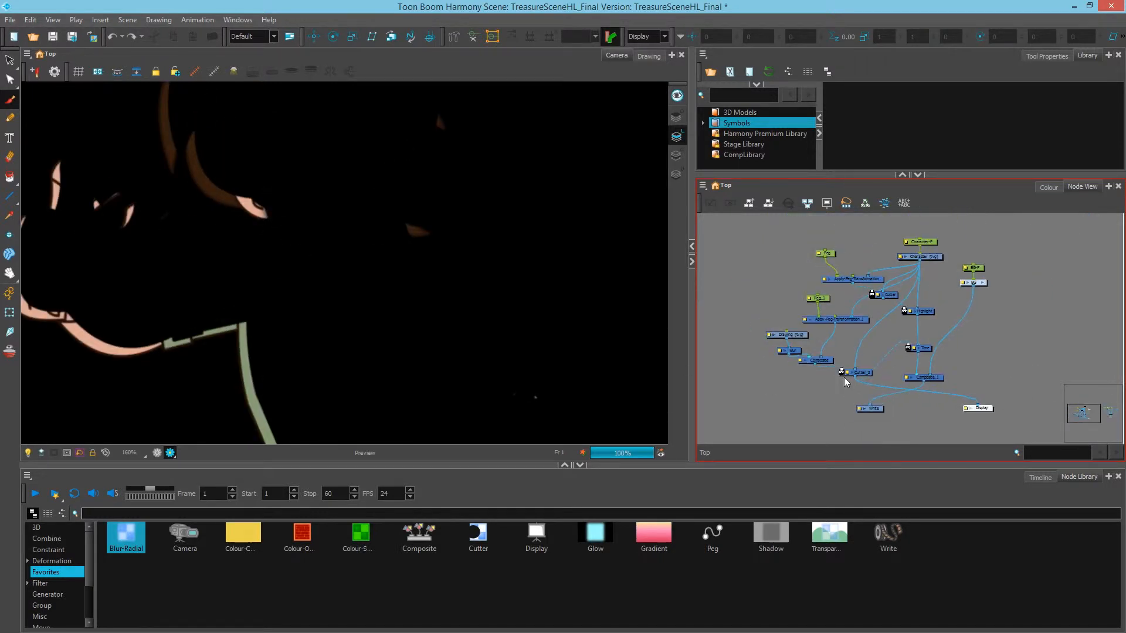
scroll(285, 170, "down", 5)
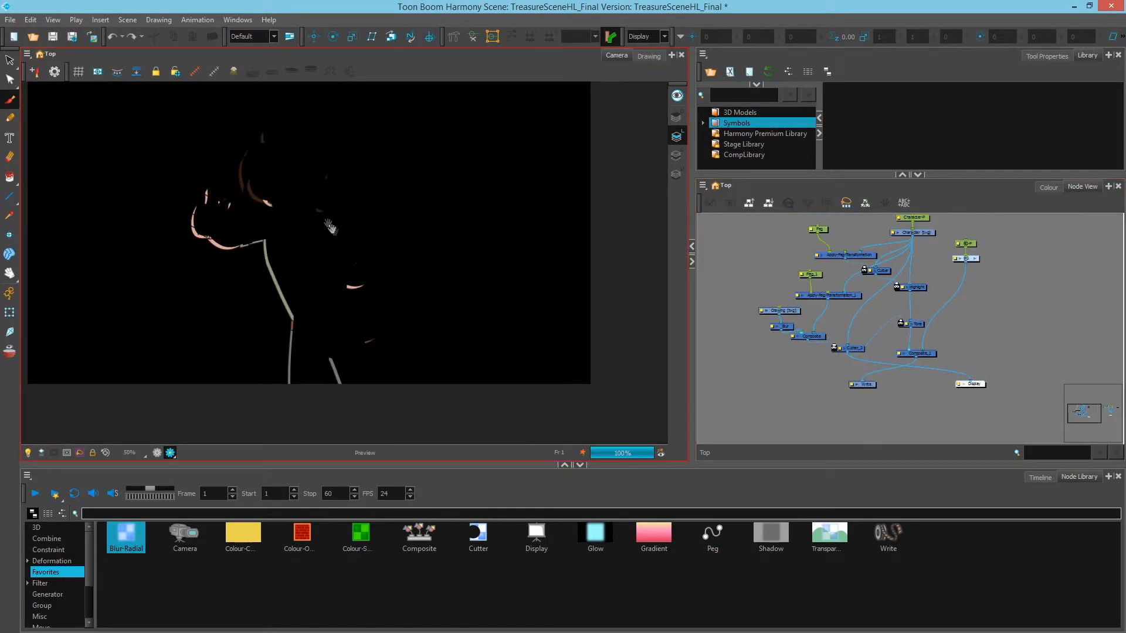
left_click(920, 326)
left_click_drag(917, 359, 986, 386)
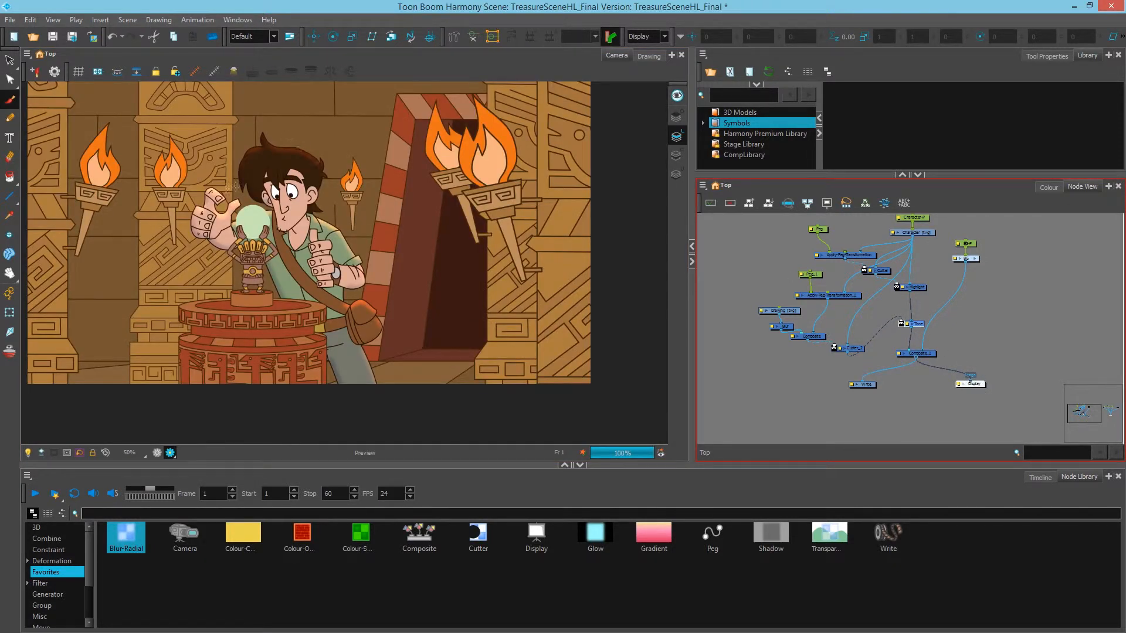